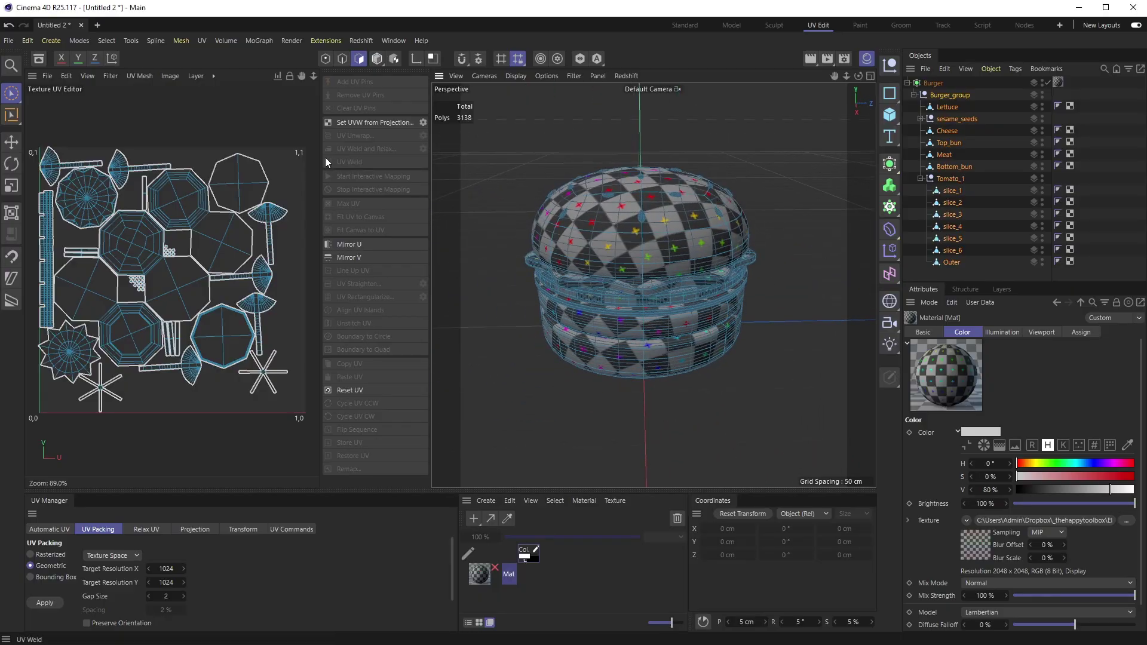
Look up the burger model in the Asset Browser, close the browser, and inspect the burger's packed UV islands.
left_click(38, 59)
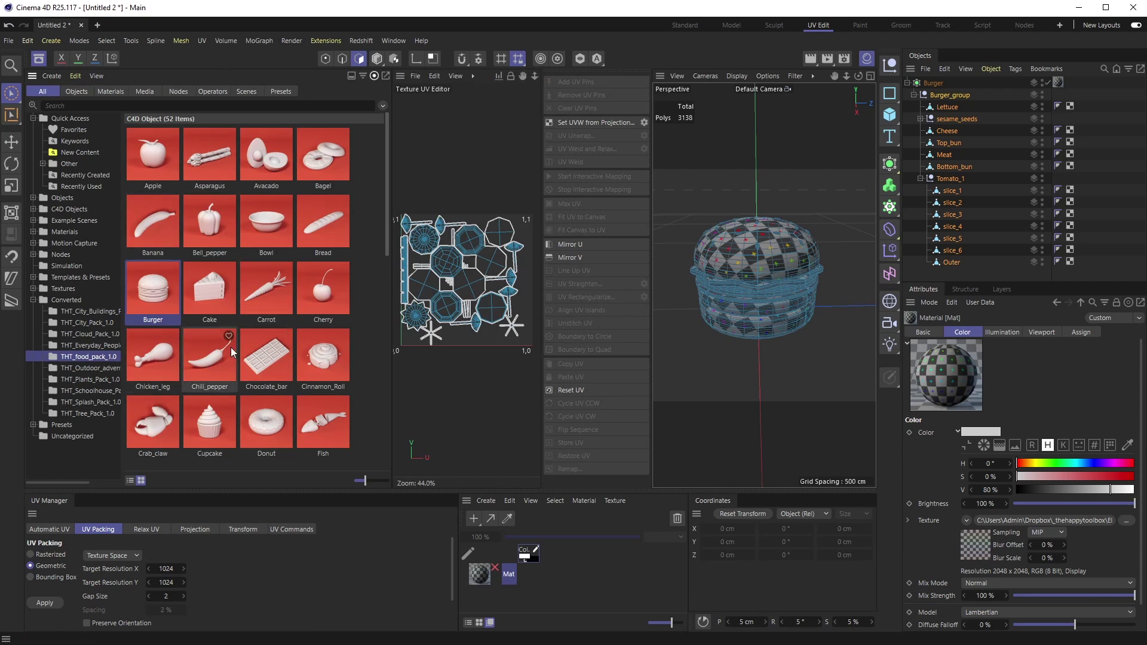
left_click(39, 60)
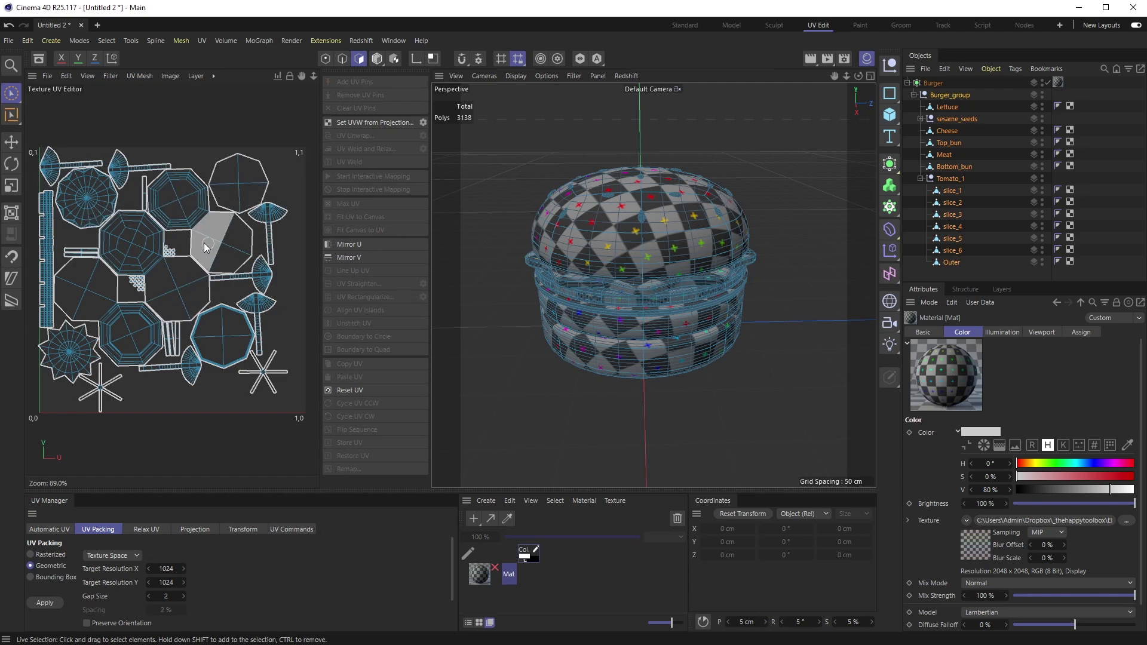
scroll(179, 251, "up", 8)
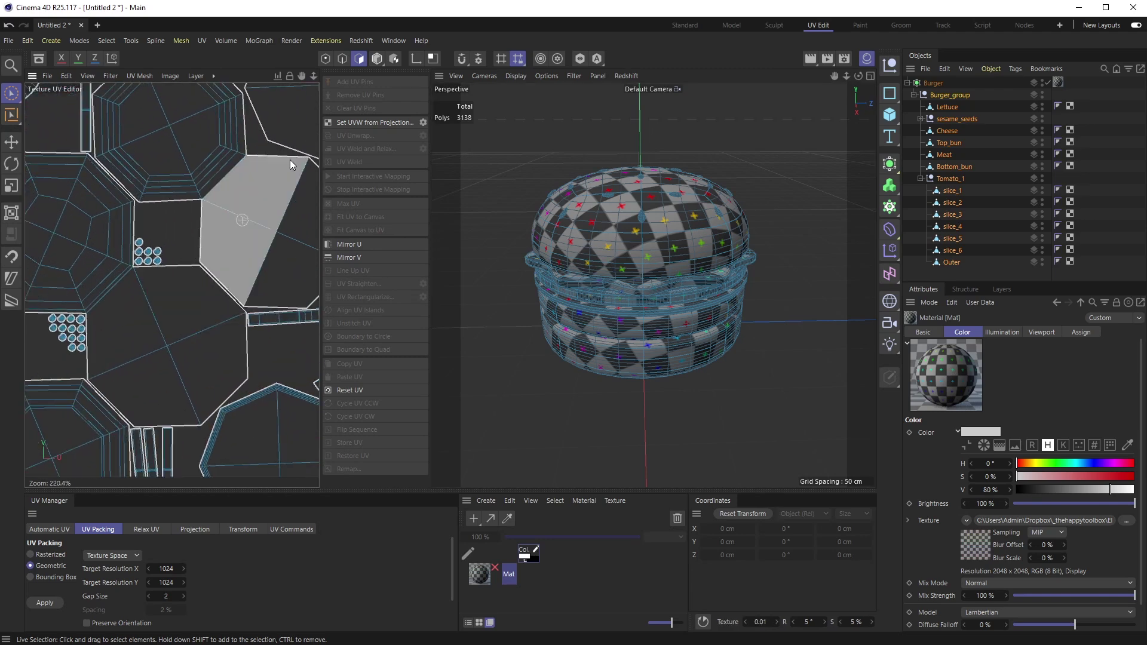
scroll(170, 275, "down", 5)
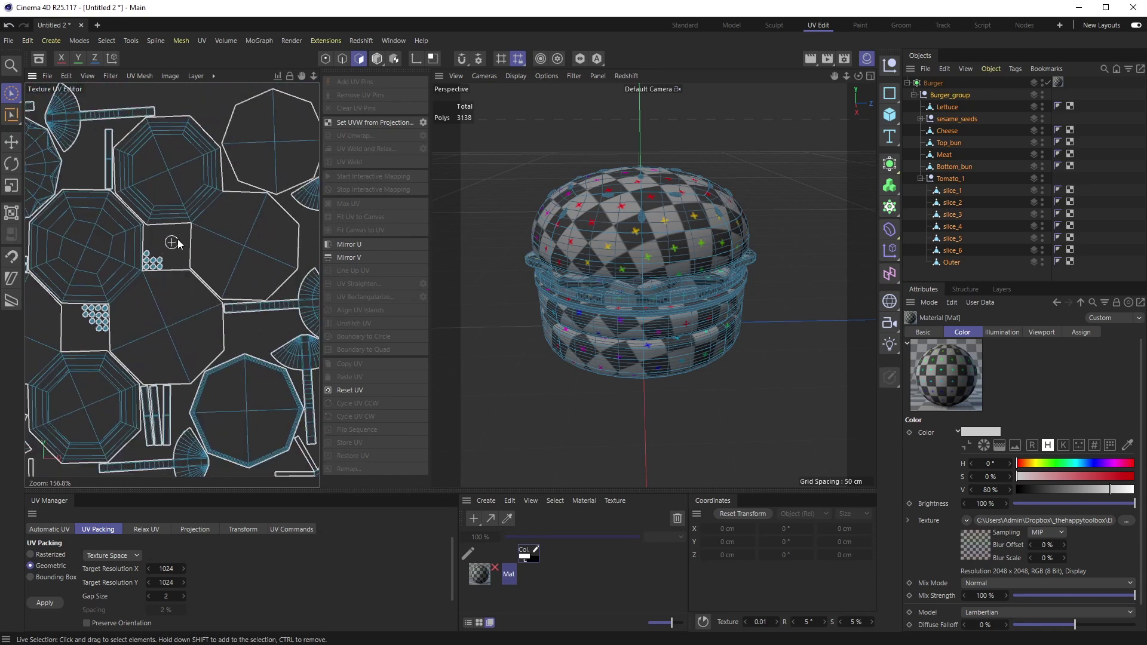
scroll(203, 257, "up", 3)
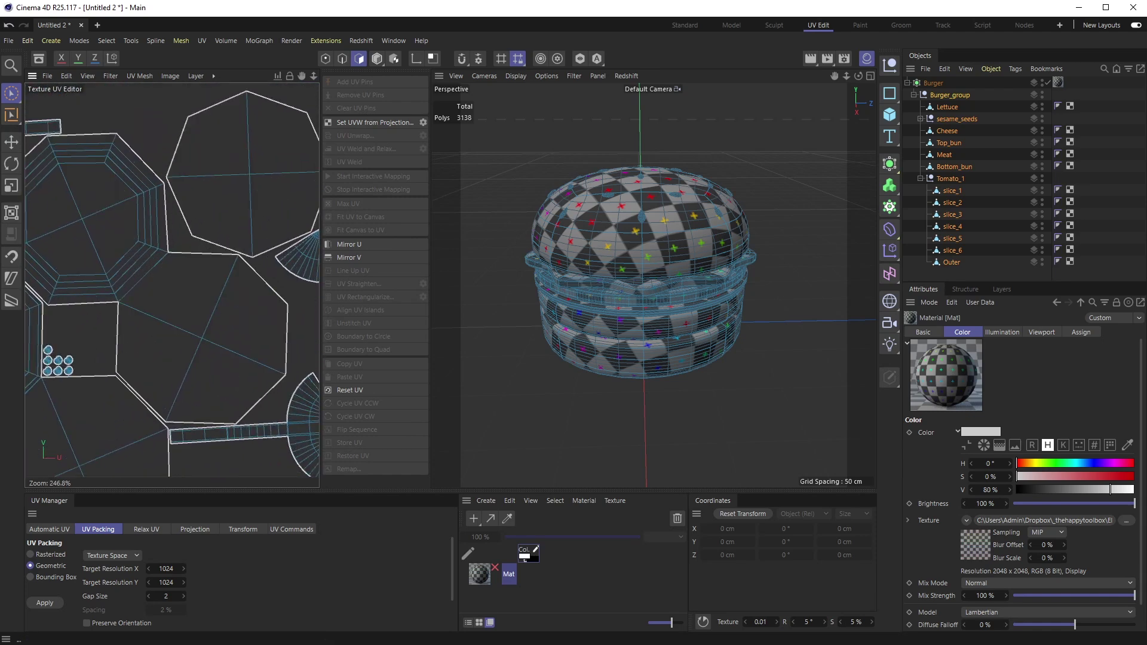
Try selecting polygons across the adjacent octagonal UV islands with Live Selection.
left_click(12, 93)
mouse_move(116, 147)
left_mouse_down()
mouse_move(92, 174)
mouse_move(138, 227)
mouse_move(116, 256)
mouse_move(163, 295)
mouse_move(259, 295)
left_mouse_up()
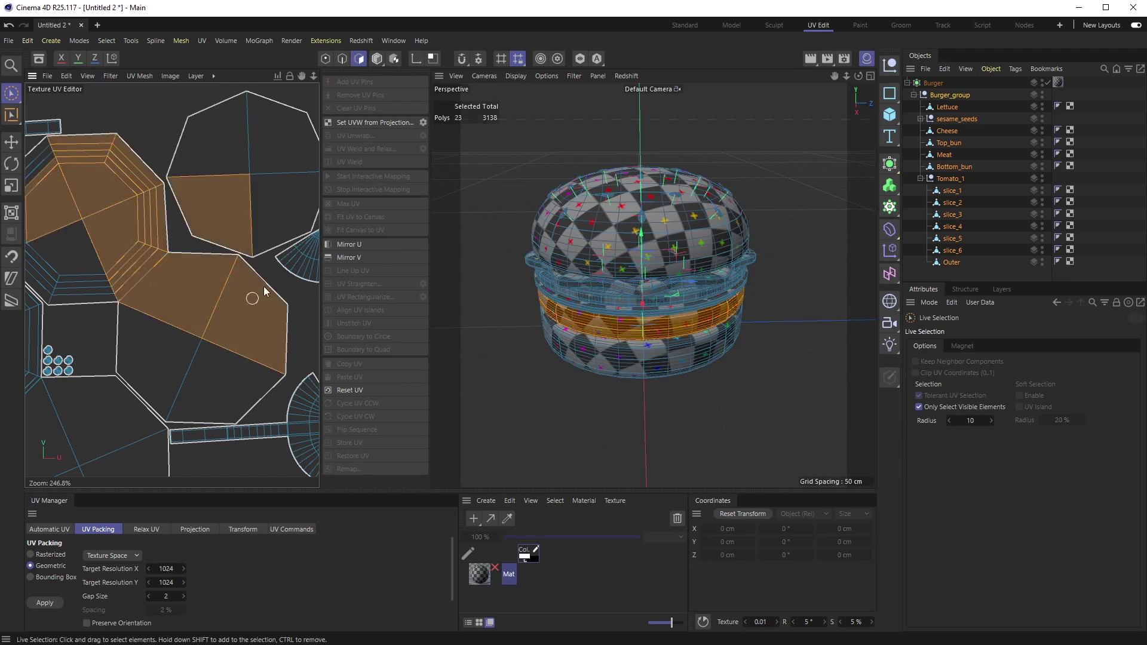
left_click(12, 115)
left_click(28, 98)
Try selecting the octagonal UV islands with Lasso Selection, then clear the selection.
left_click(17, 99)
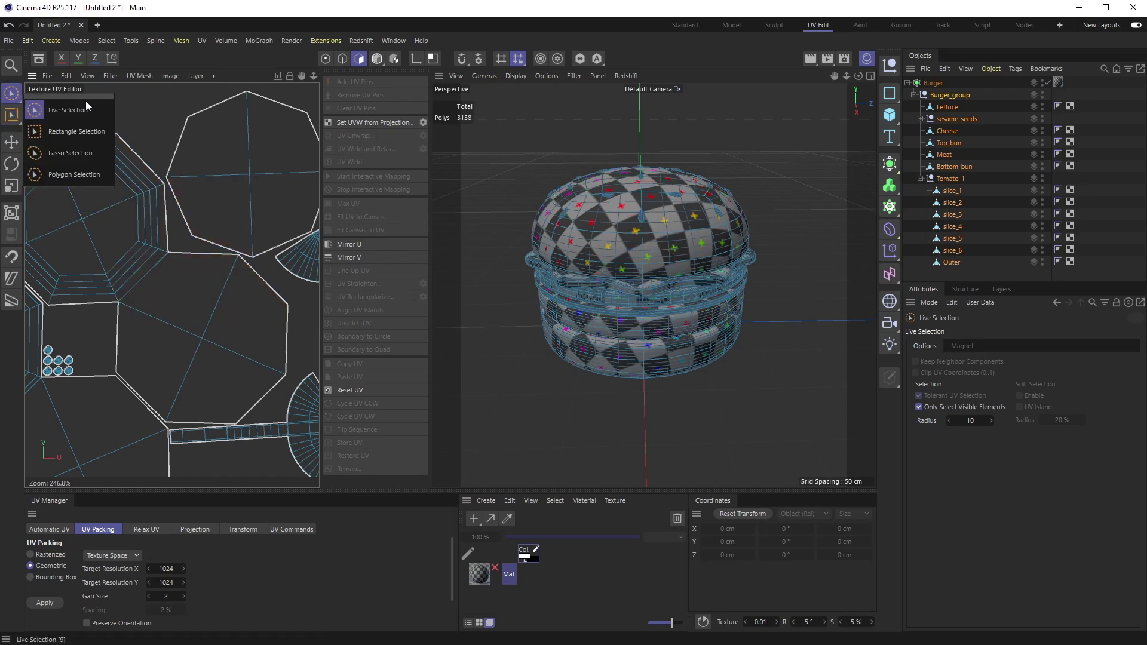
left_click(73, 153)
mouse_move(176, 95)
left_mouse_down()
mouse_move(120, 152)
mouse_move(278, 266)
mouse_move(328, 137)
mouse_move(234, 97)
left_mouse_up()
scroll(174, 235, "up", 3)
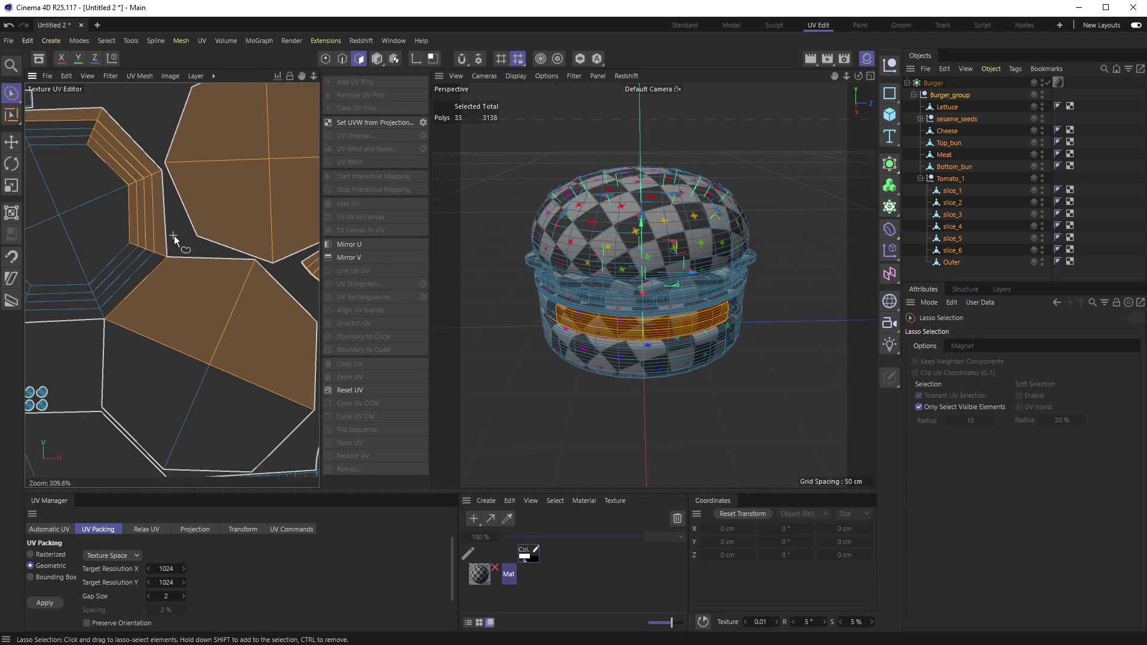
scroll(180, 249, "down", 8)
scroll(179, 251, "up", 3)
left_click(128, 142)
middle_click_drag(135, 163, 192, 124, "alt")
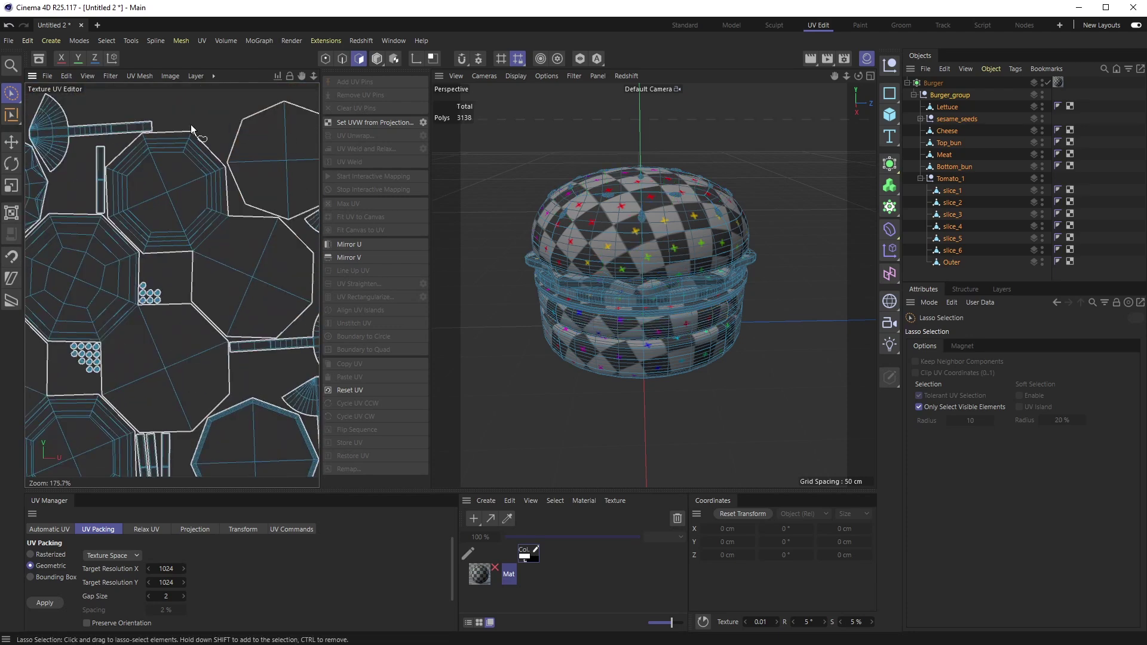
Switch to edge mode and activate the Fill Selection tool for the burger's UVs.
left_click(110, 41)
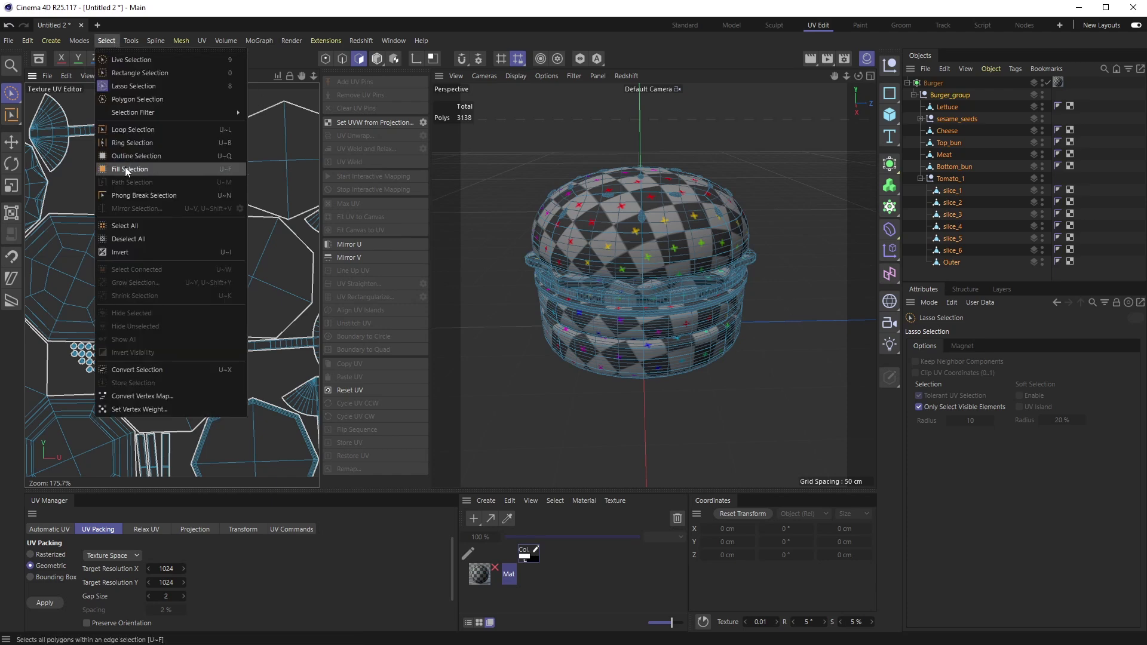
left_click(111, 41)
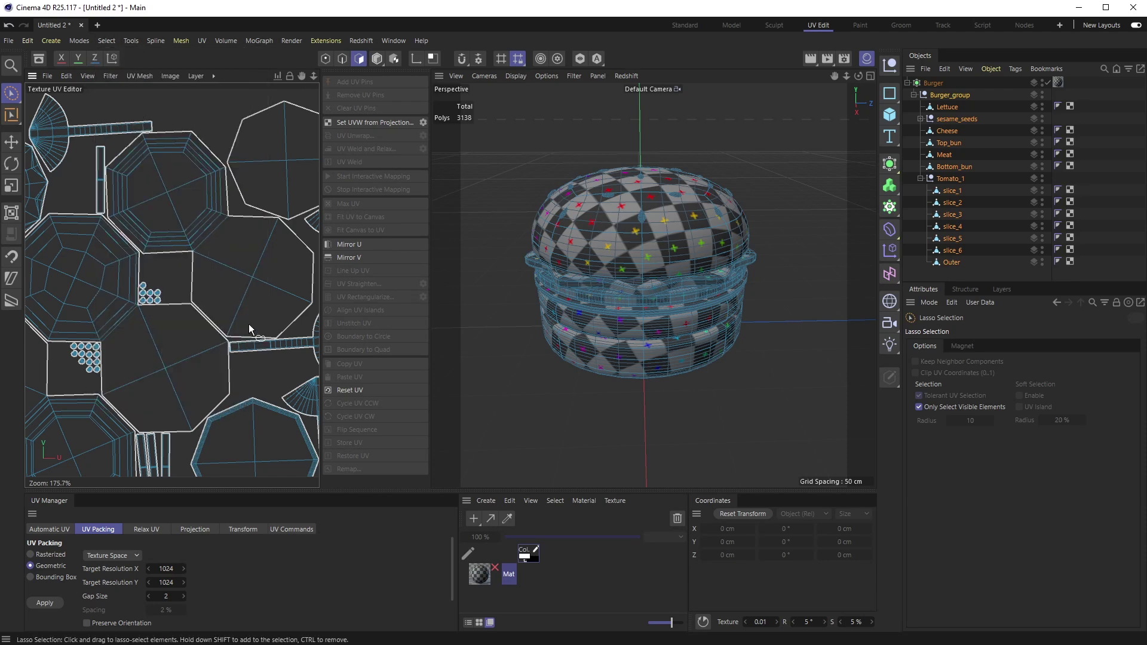
left_click(342, 58)
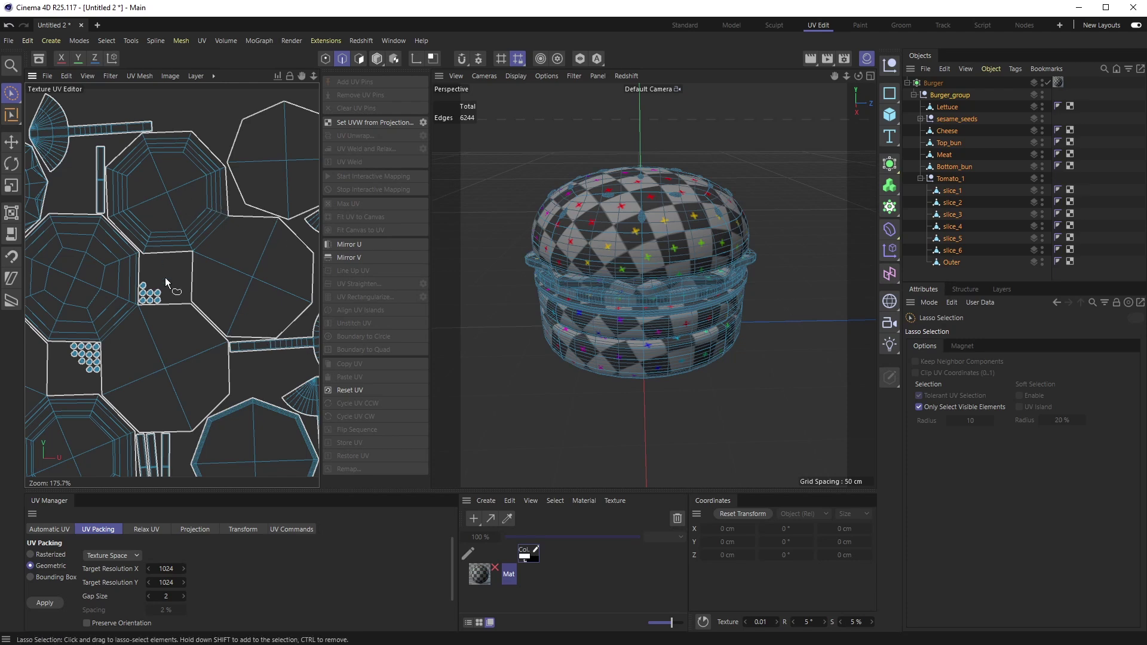
key("u")
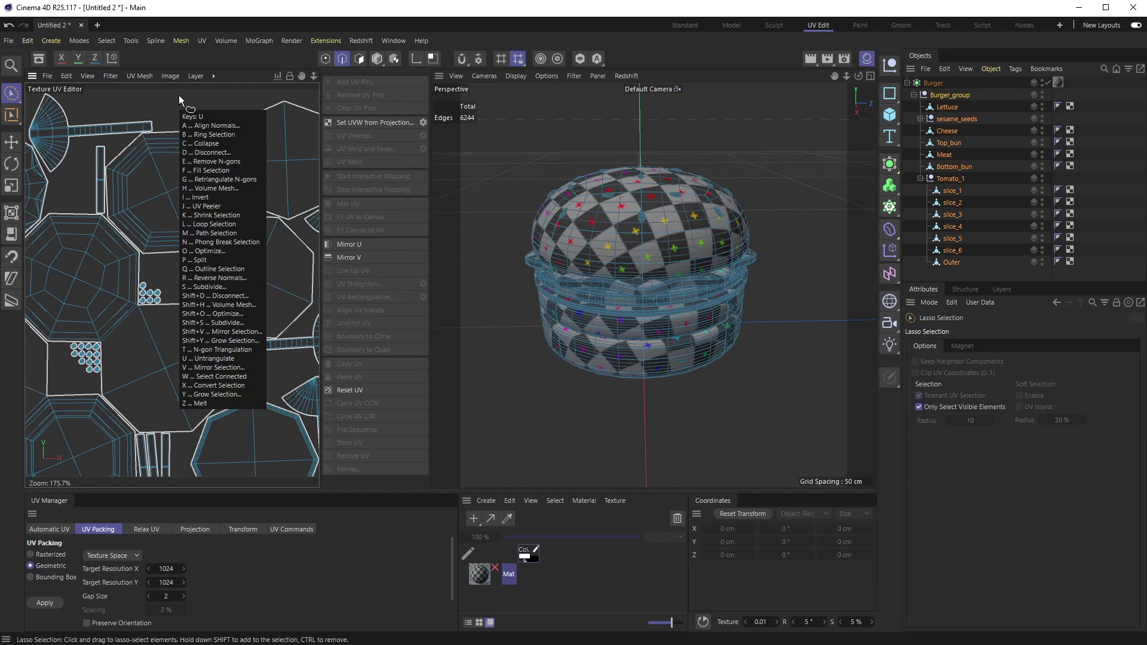
key("f")
left_click(275, 158)
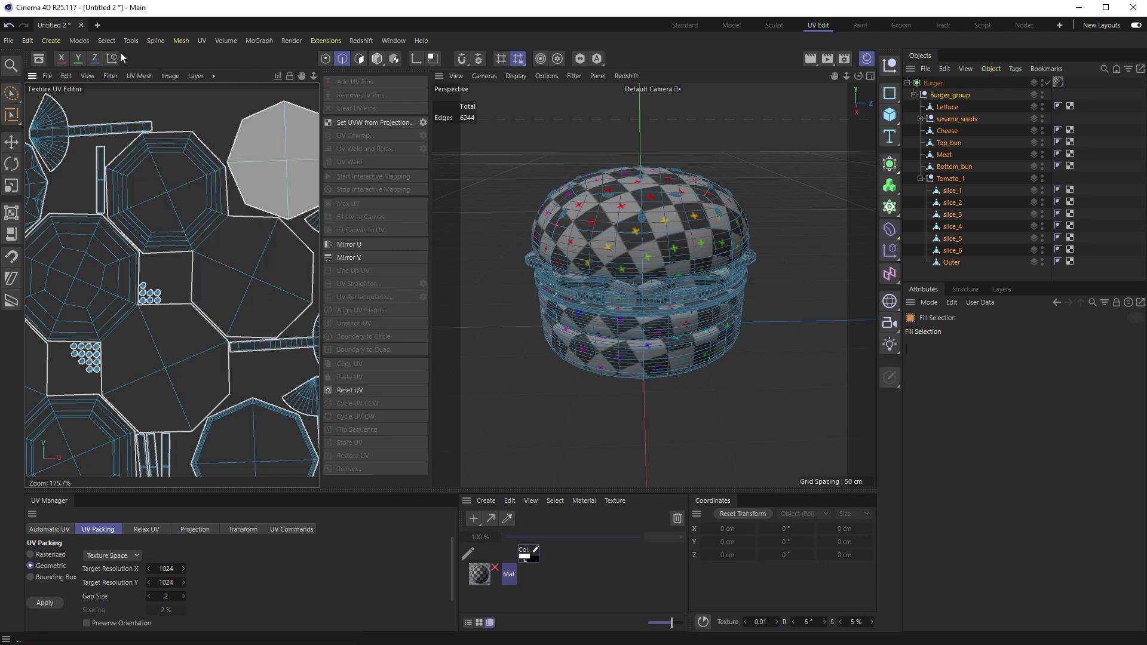
left_click(106, 41)
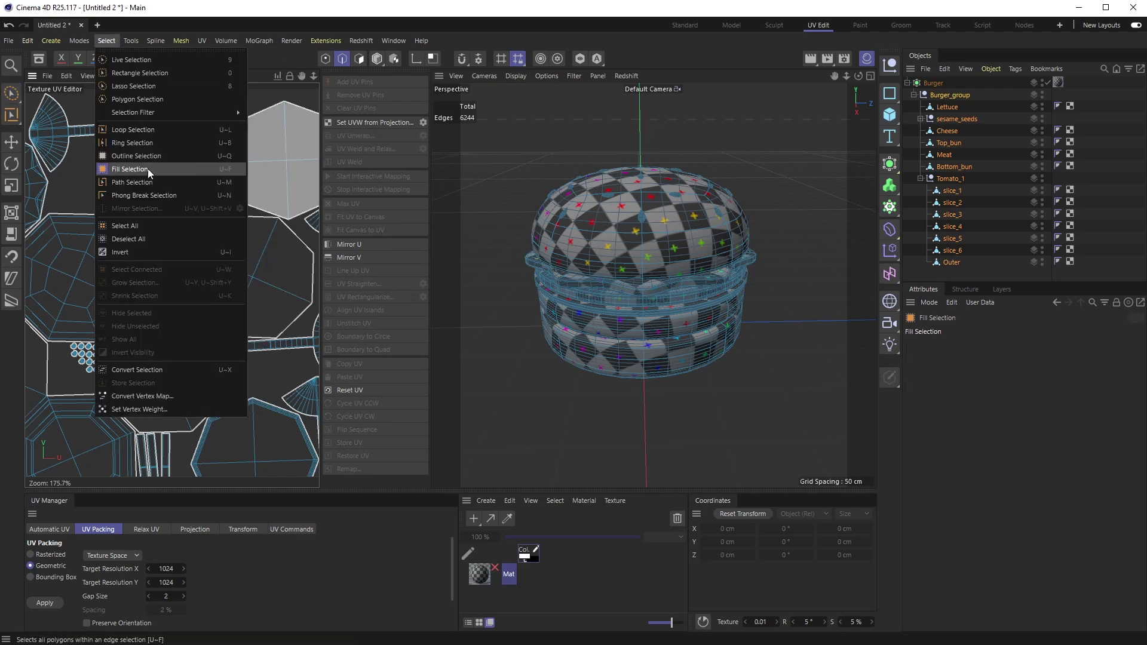
mouse_move(245, 33)
left_click(200, 10)
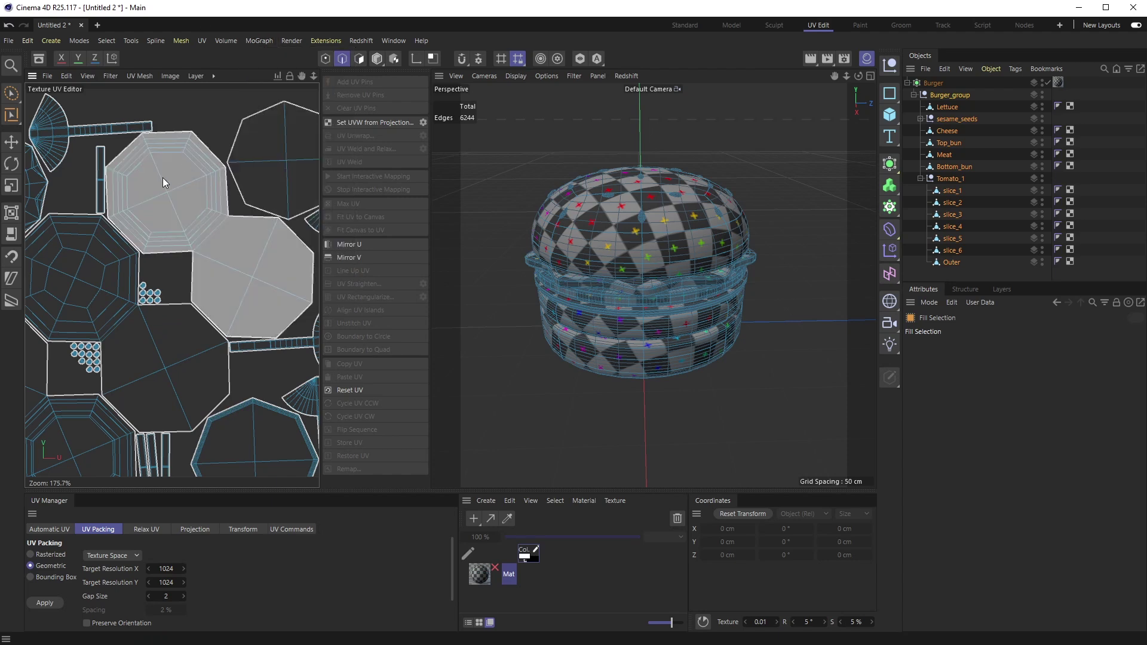
Examine the burger's separate UV islands with Fill Selection active.
left_click(111, 274)
left_click(228, 428)
left_click(256, 297)
left_click(282, 193)
scroll(254, 204, "down", 1)
scroll(255, 203, "down", 2)
middle_click_drag(152, 292, 240, 285, "alt")
scroll(160, 220, "up", 2)
scroll(114, 193, "up", 3)
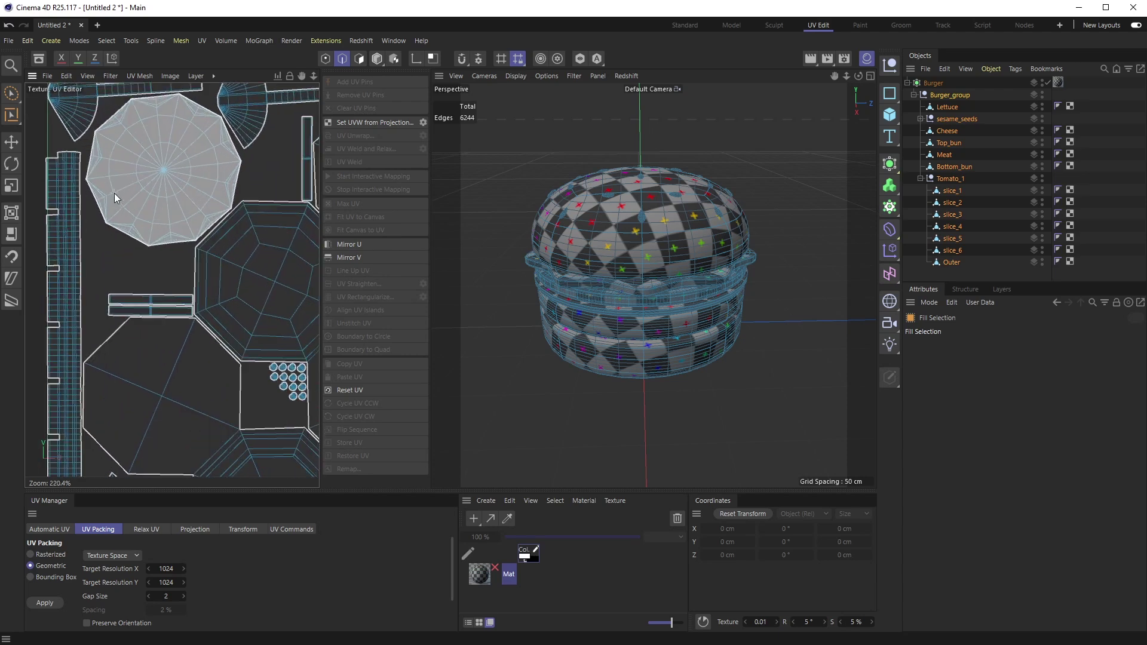
Fill-select the lettuce's round UV island and try moving it slightly within the UV layout.
middle_click_drag(79, 61, 80, 132, "alt")
left_click(80, 132)
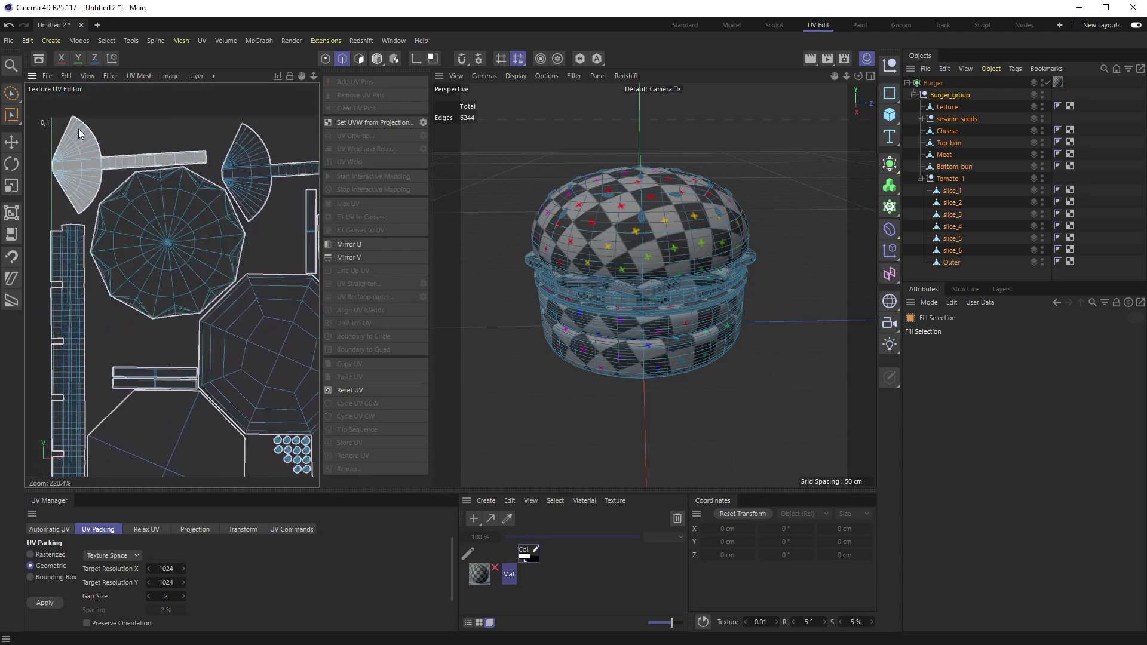
left_click(152, 256)
key("e")
left_click_drag(112, 302, 199, 241)
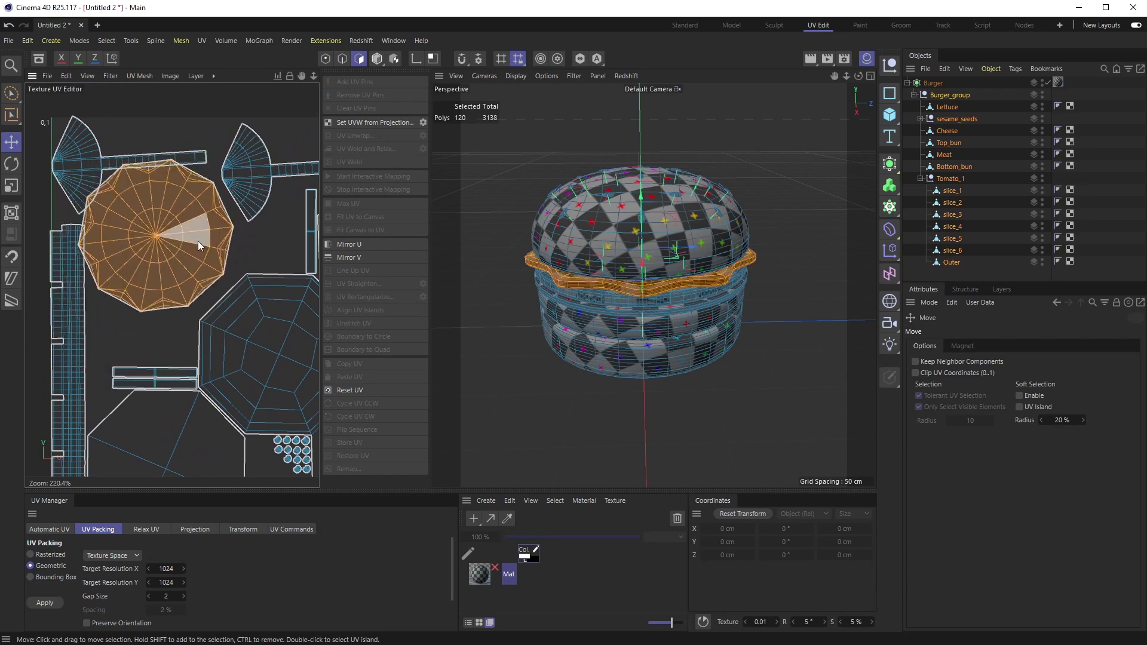
Select the top bun's octagonal UV island and try moving it within the layout.
double_click(280, 337)
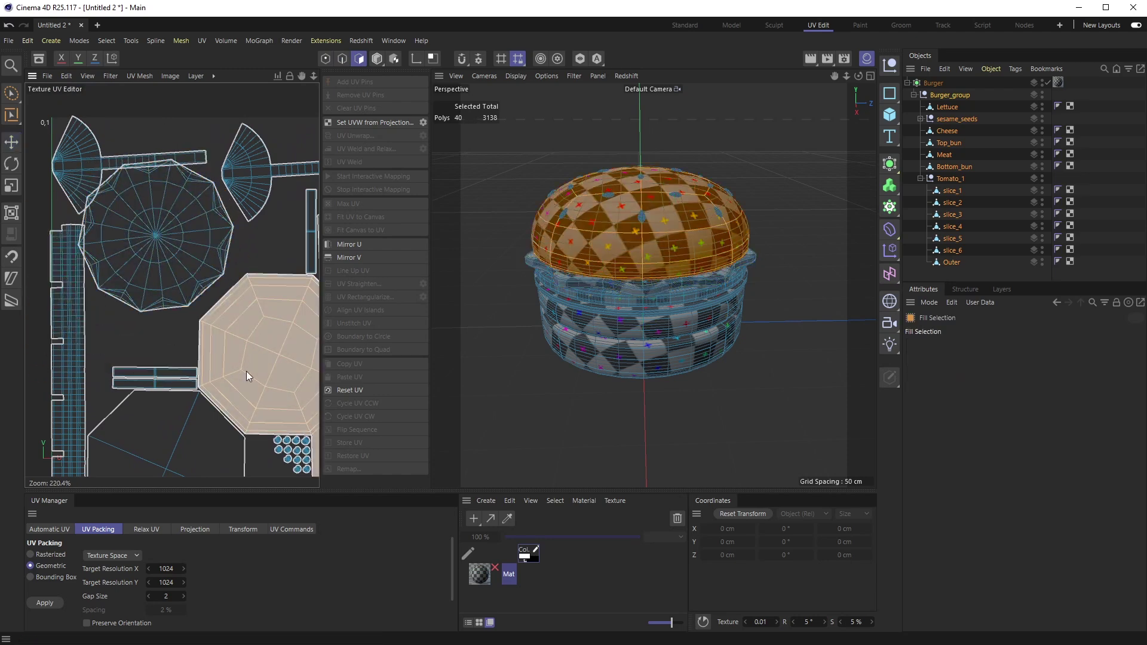
left_click_drag(271, 351, 191, 296)
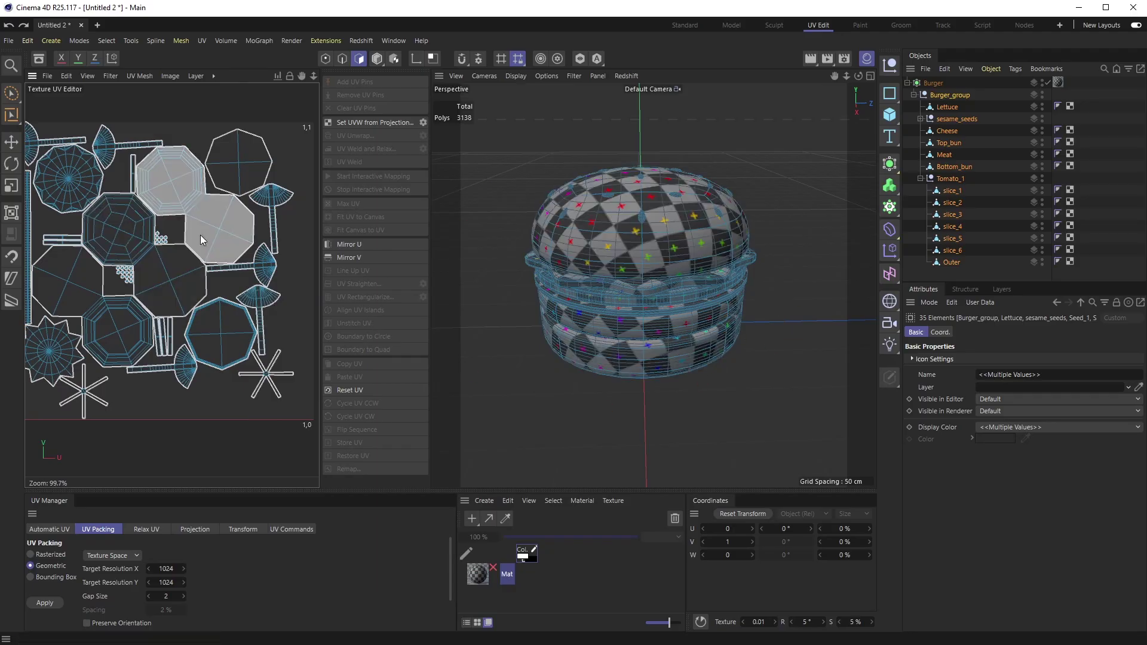
Fill-select the cheese's four-polygon octagonal UV island and rotate it slightly.
scroll(274, 252, "up", 8)
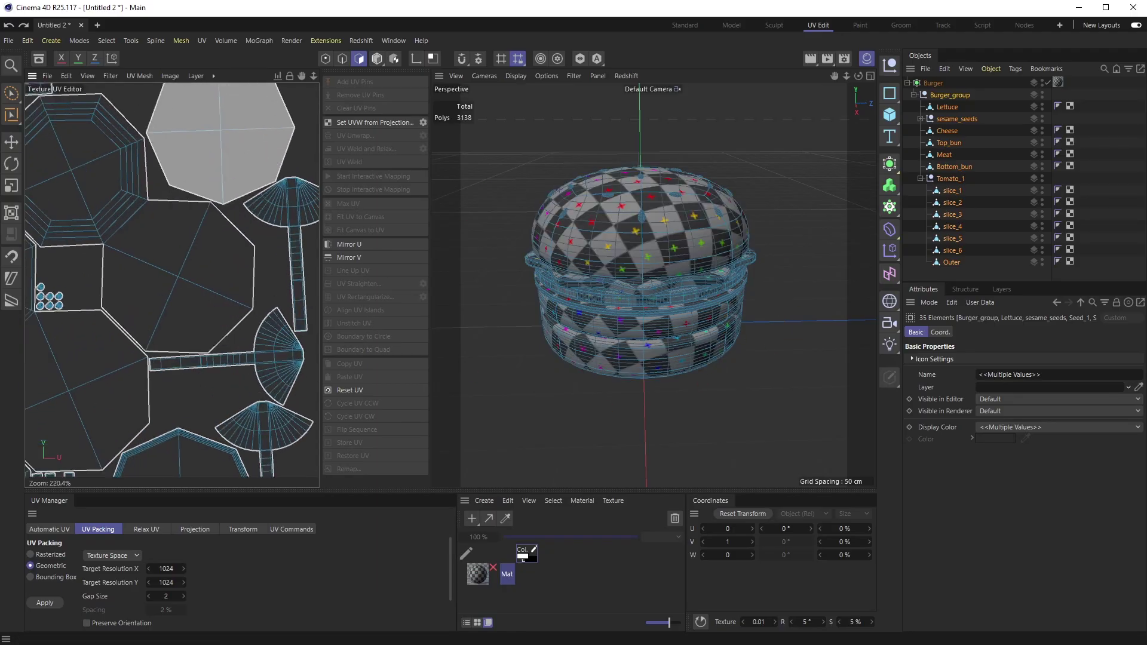
middle_click_drag(256, 118, 258, 210)
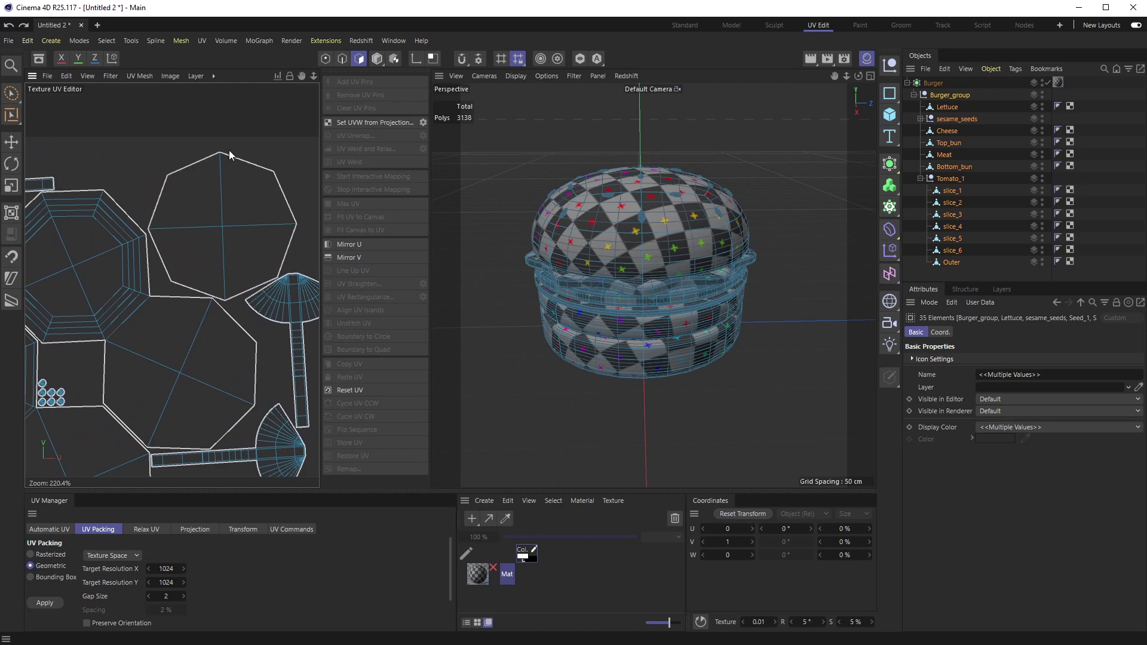
left_click(228, 261)
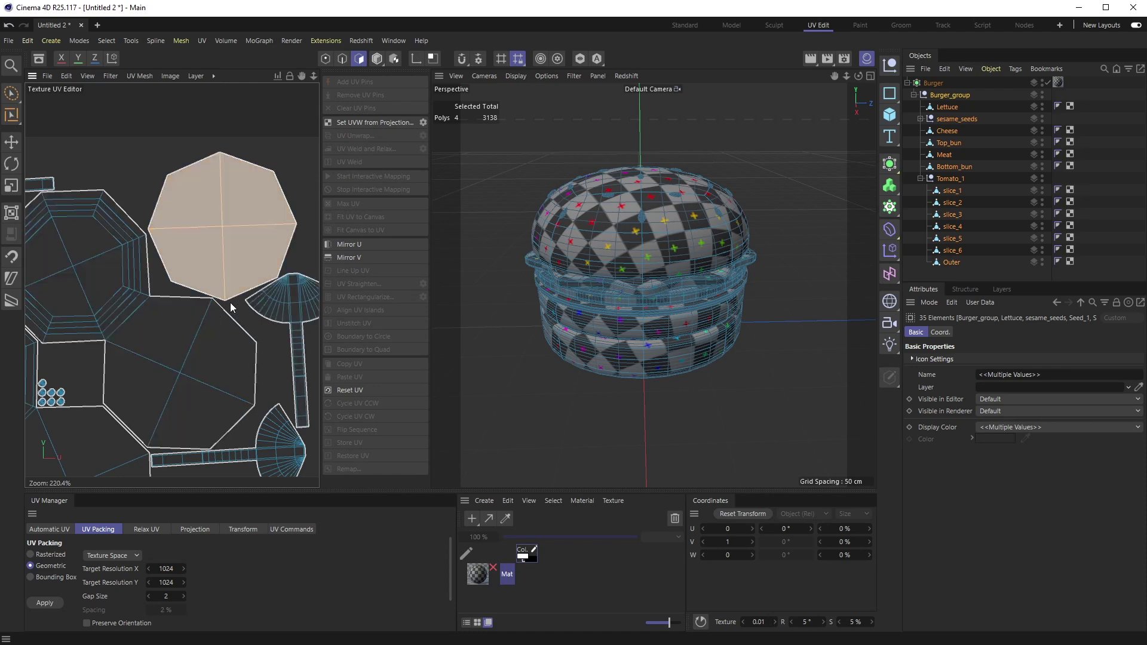
key("r")
mouse_move(221, 304)
left_mouse_down()
mouse_move(254, 296)
mouse_move(222, 302)
mouse_move(229, 292)
mouse_move(205, 307)
left_mouse_up()
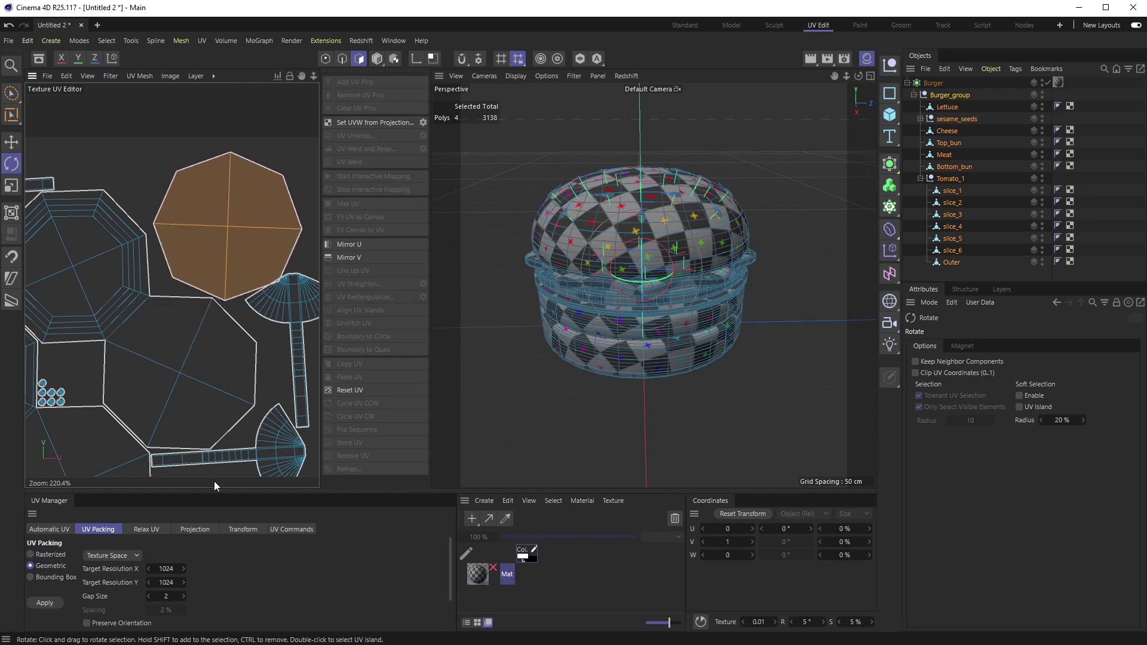
Display the Cheese object's UVs and run Align UV Islands on the octagonal island's lower inner edge.
left_click(969, 132)
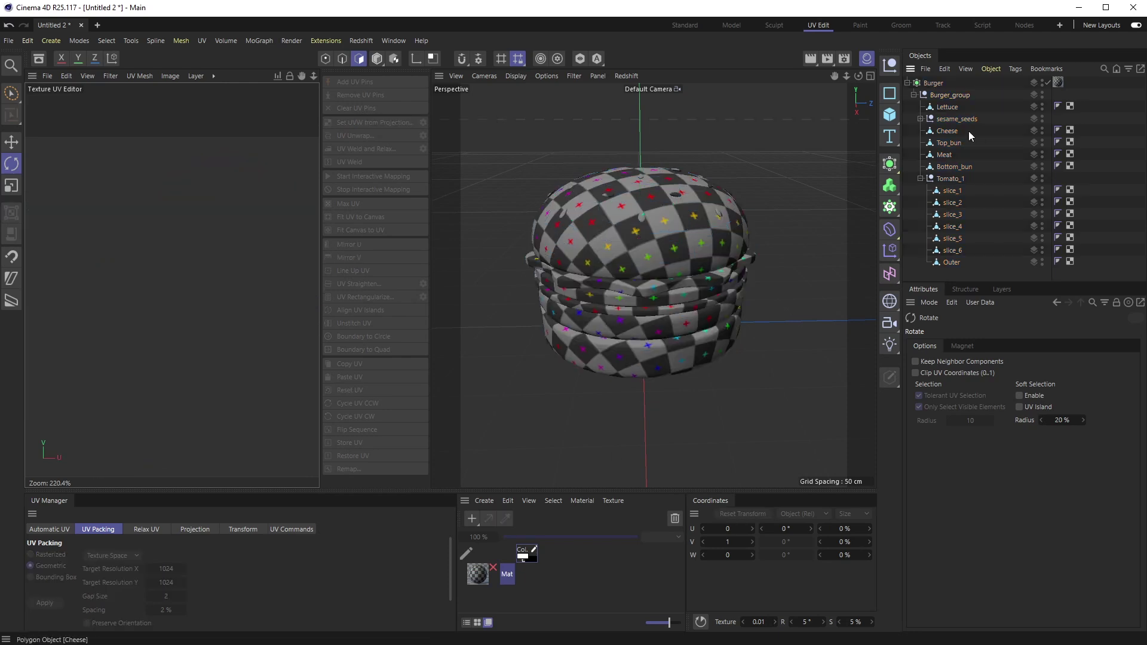
left_click(1070, 129)
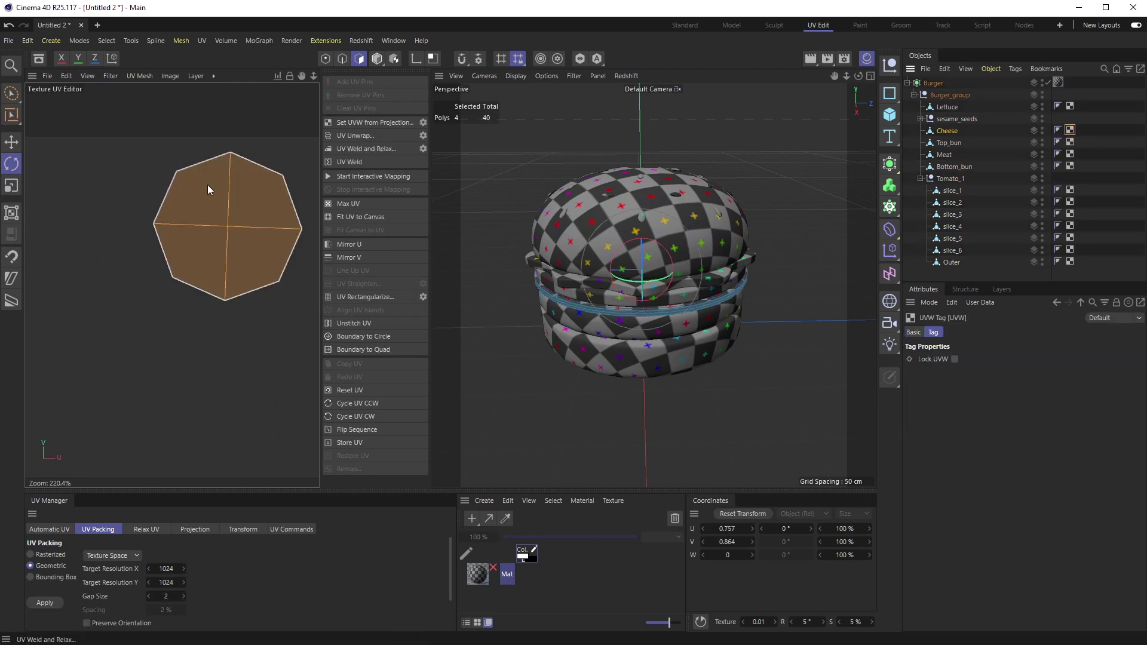
left_click(343, 59)
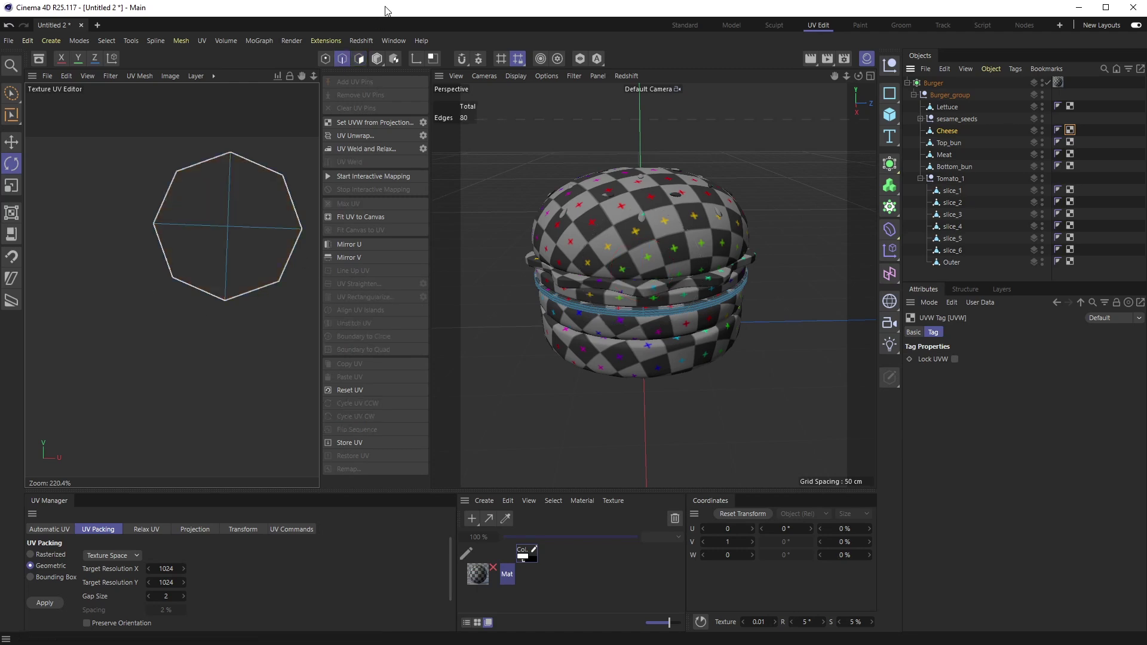
left_click(226, 256)
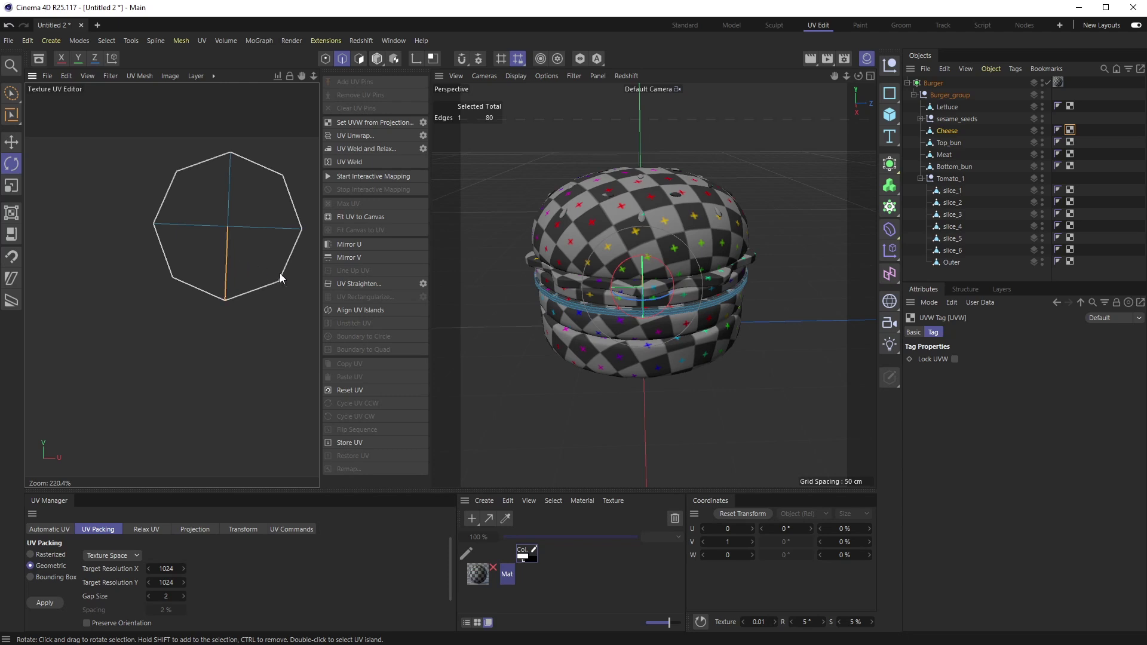
left_click(374, 312)
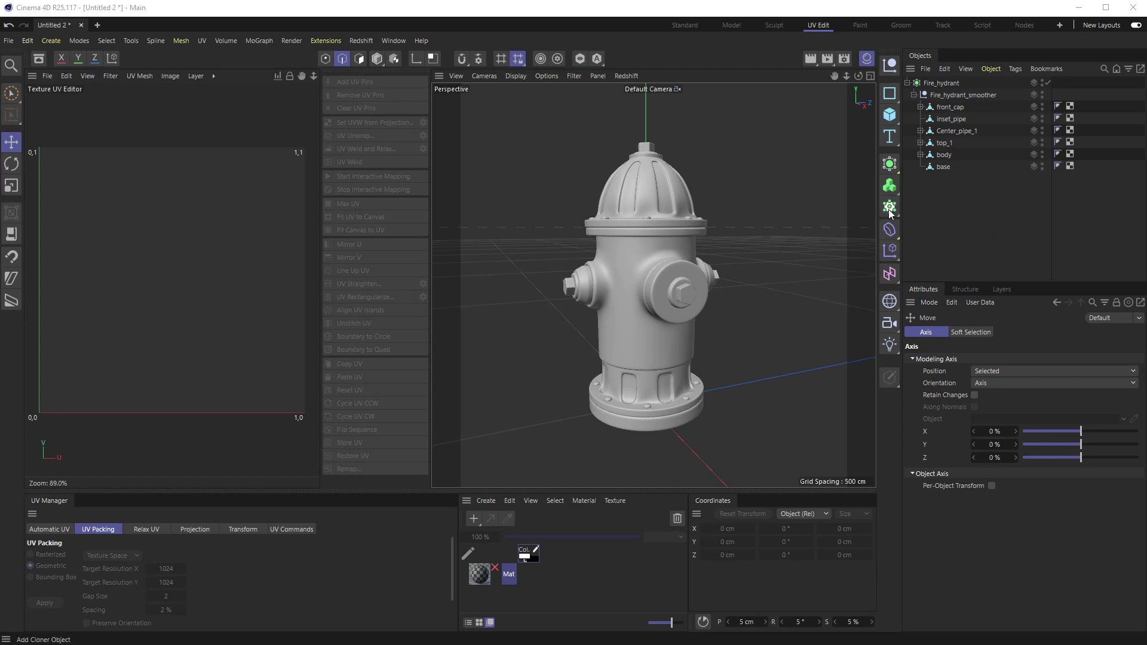
Select the fire hydrant's body, make only that part visible in the editor, and disable the Fire_hydrant generator.
left_click(943, 156)
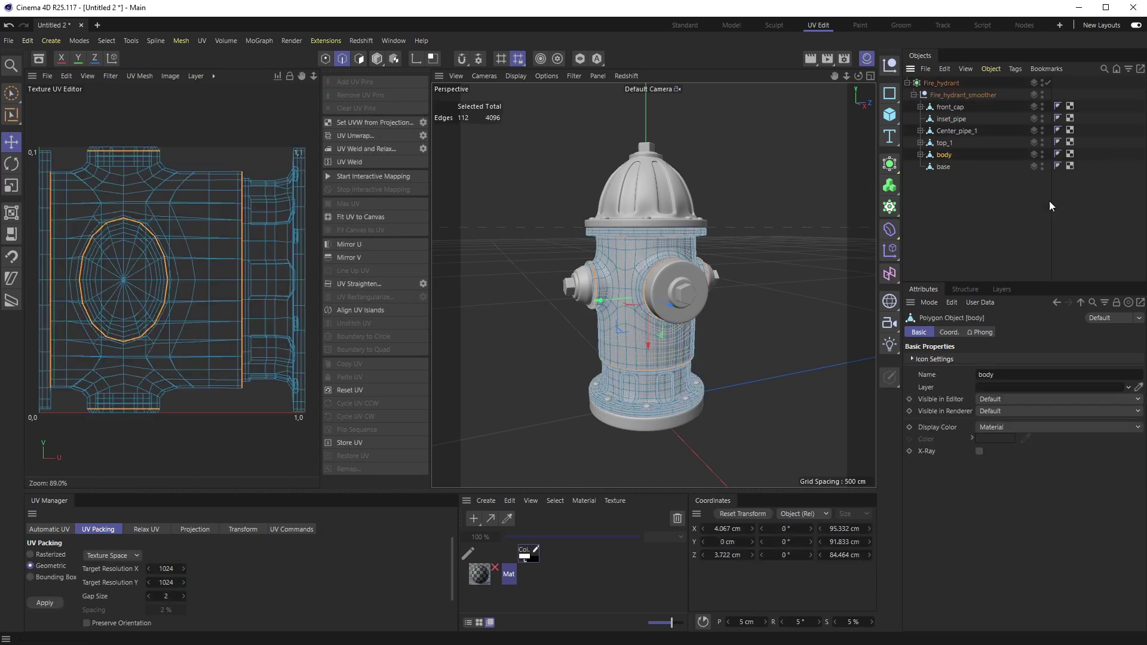
left_click(1042, 151)
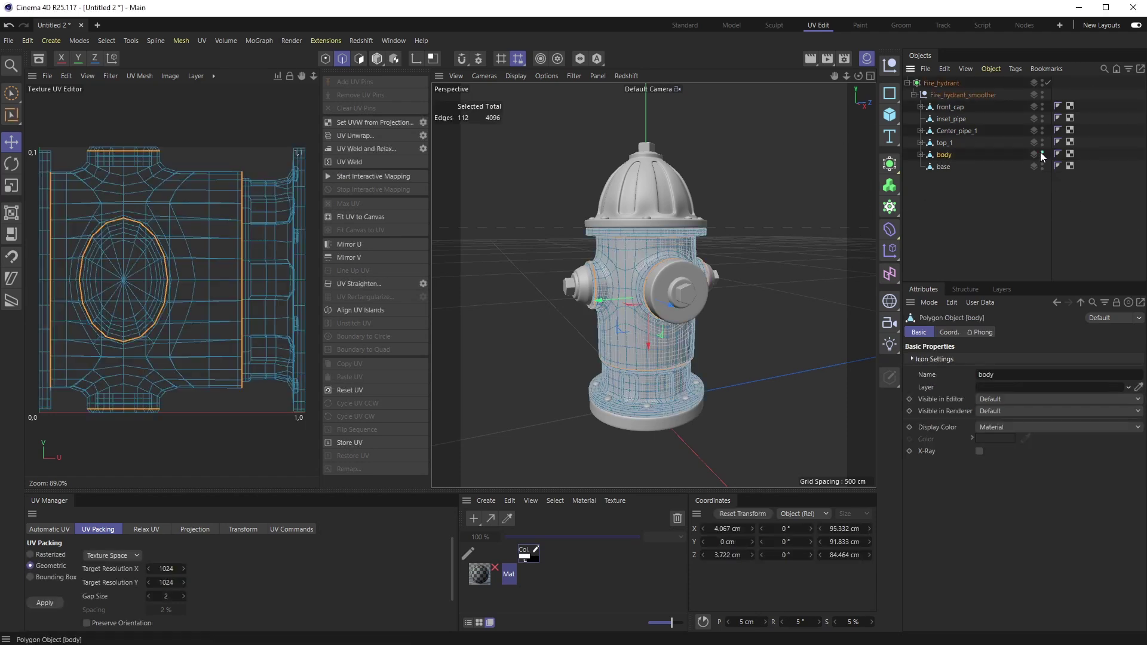
left_click(1043, 80)
left_click(1048, 82)
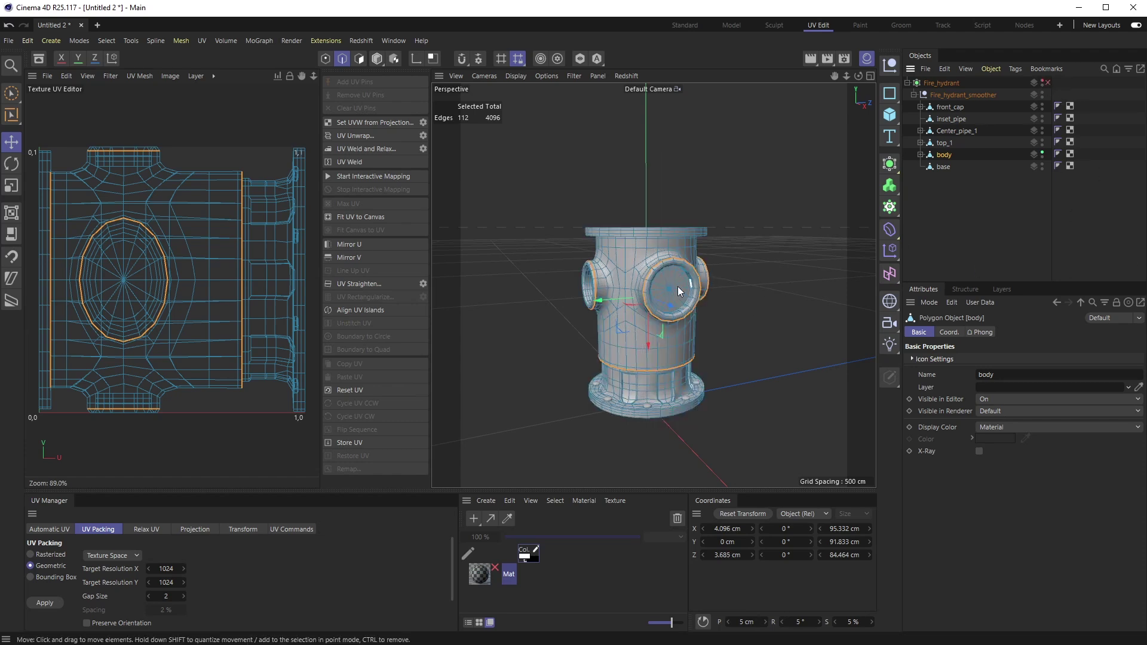
Examine the hydrant body's selected edge loops from all sides and preview candidate loops with Loop Selection.
left_click_drag(678, 286, 573, 284, "alt")
scroll(666, 274, "down", 4)
scroll(666, 274, "up", 8)
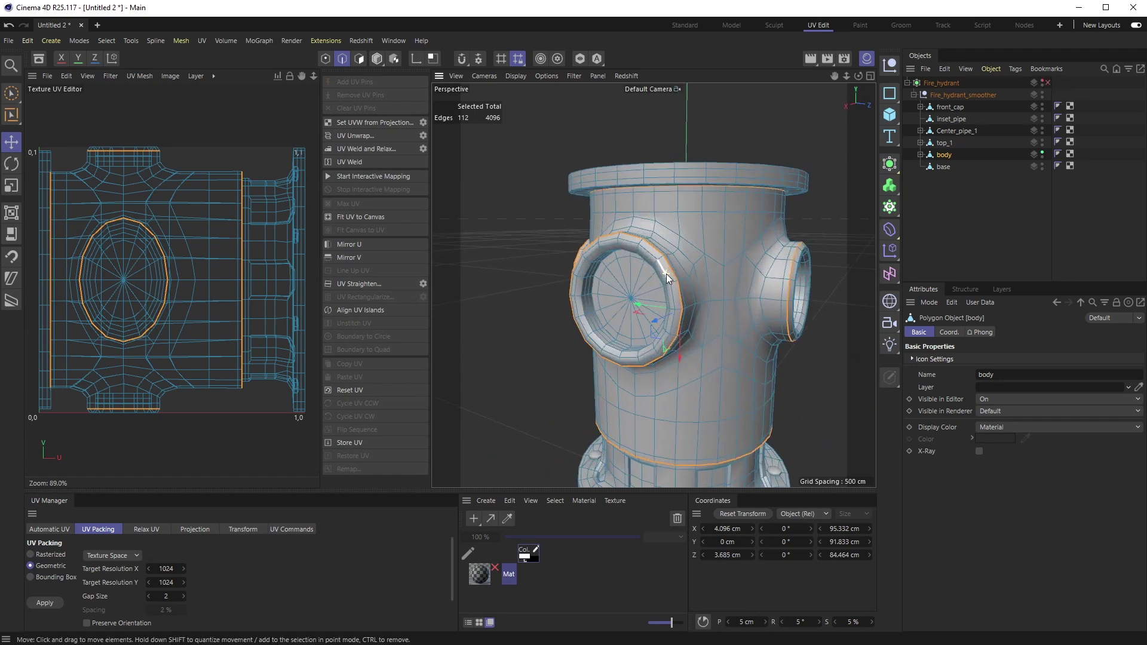
left_click_drag(768, 333, 696, 282, "alt")
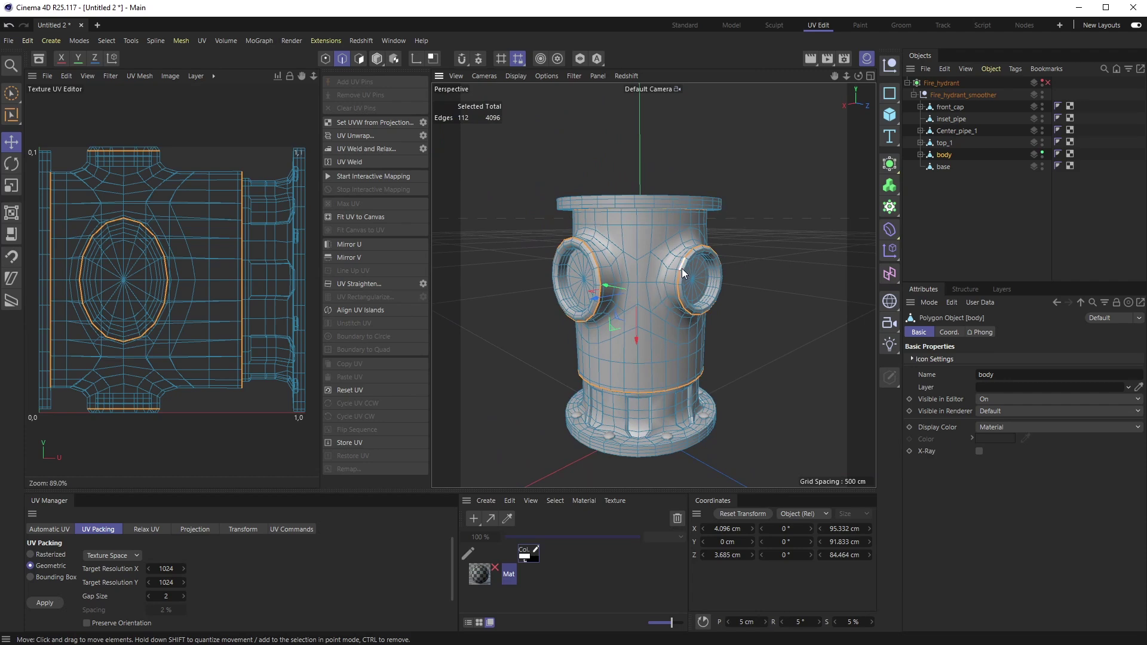
key("u")
key("l")
scroll(675, 263, "up", 6)
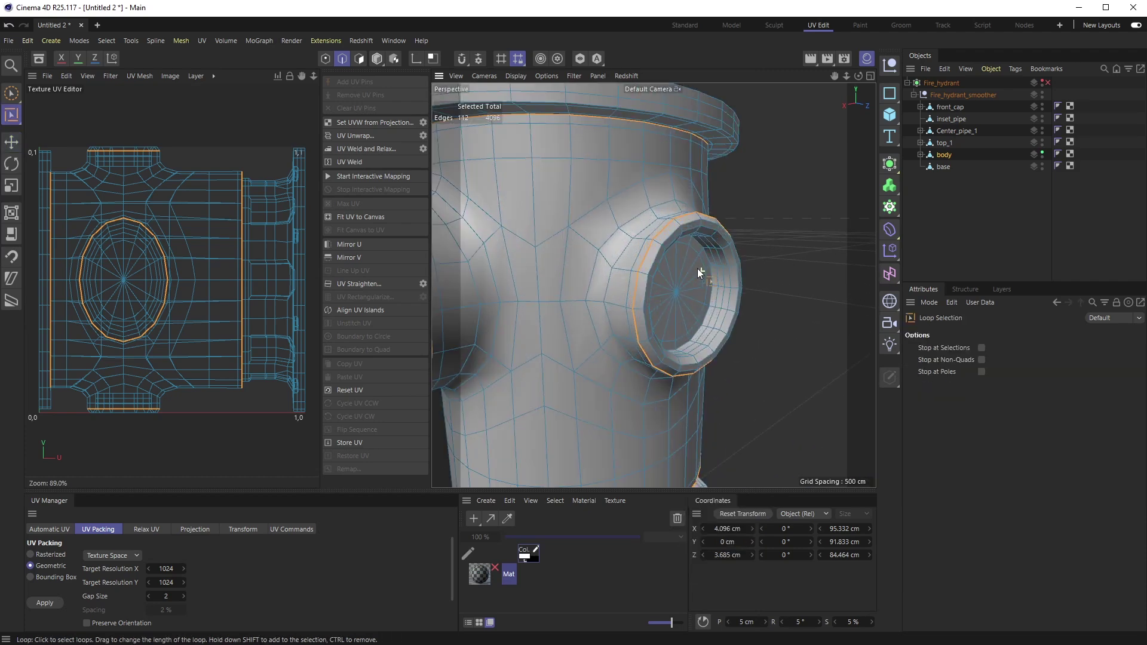
scroll(658, 290, "down", 6)
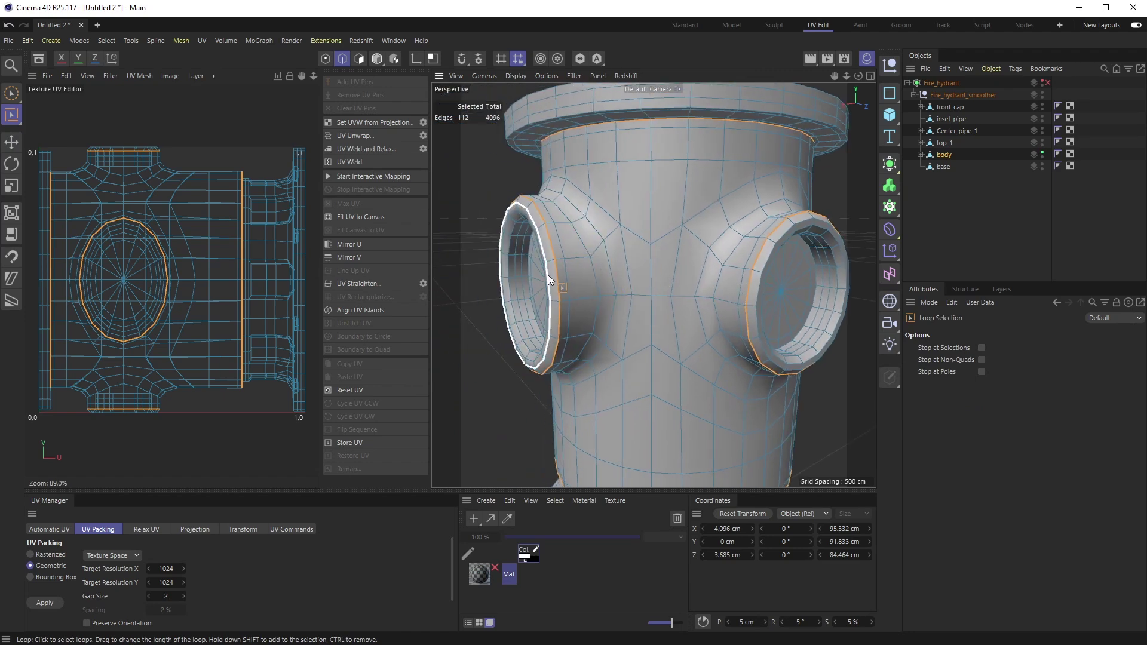
left_click_drag(653, 284, 693, 268, "alt")
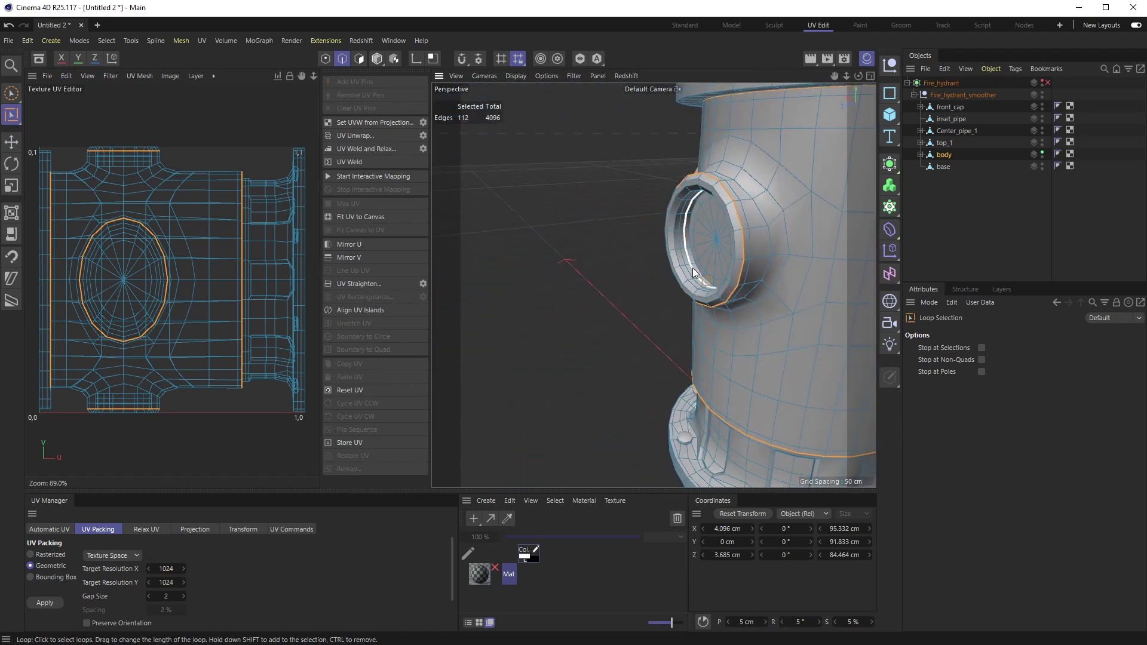
scroll(693, 268, "down", 5)
left_click_drag(805, 267, 621, 296, "alt")
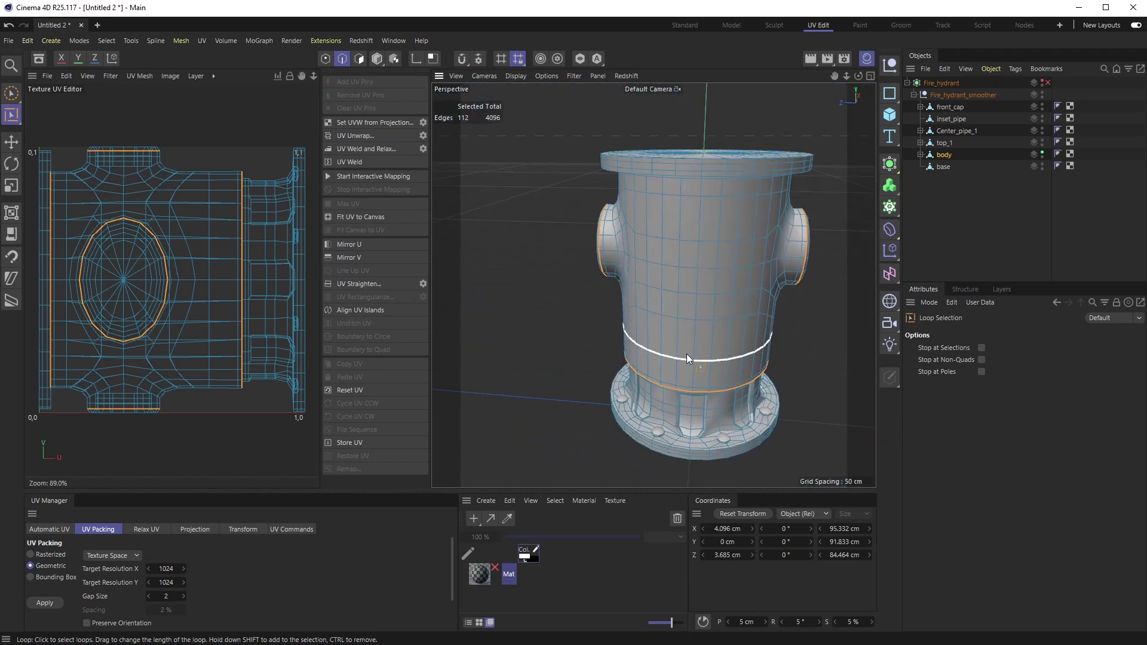
left_click_drag(694, 261, 754, 264, "alt")
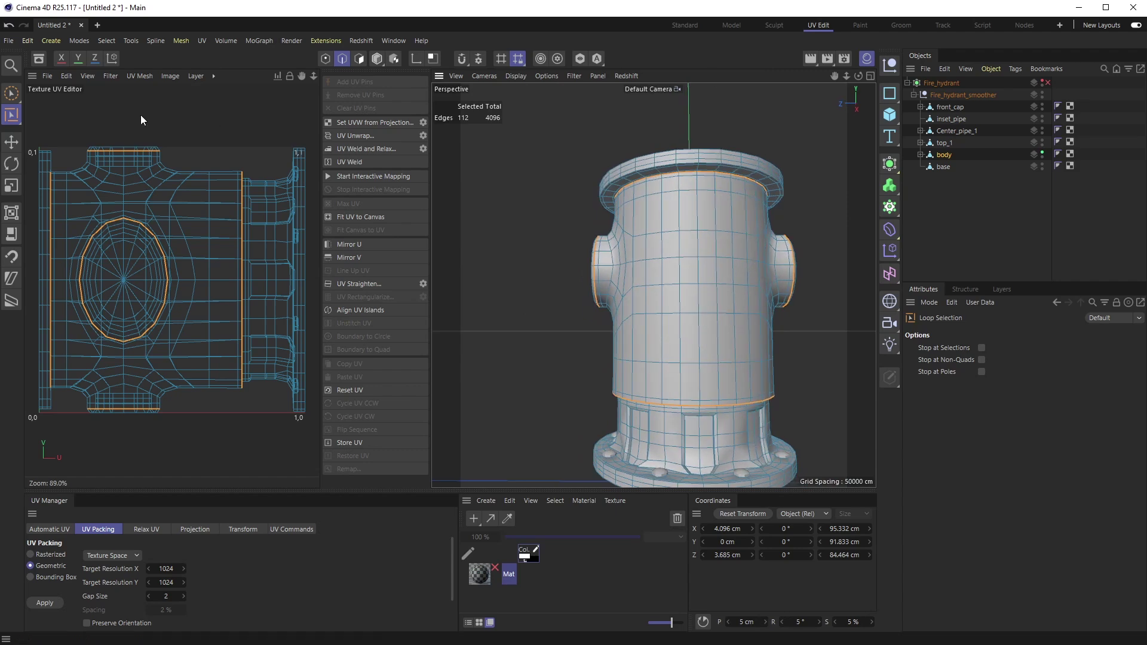
Switch to the Move tool for picking edges beneath the rim on the body's plain rear side.
left_click(12, 93)
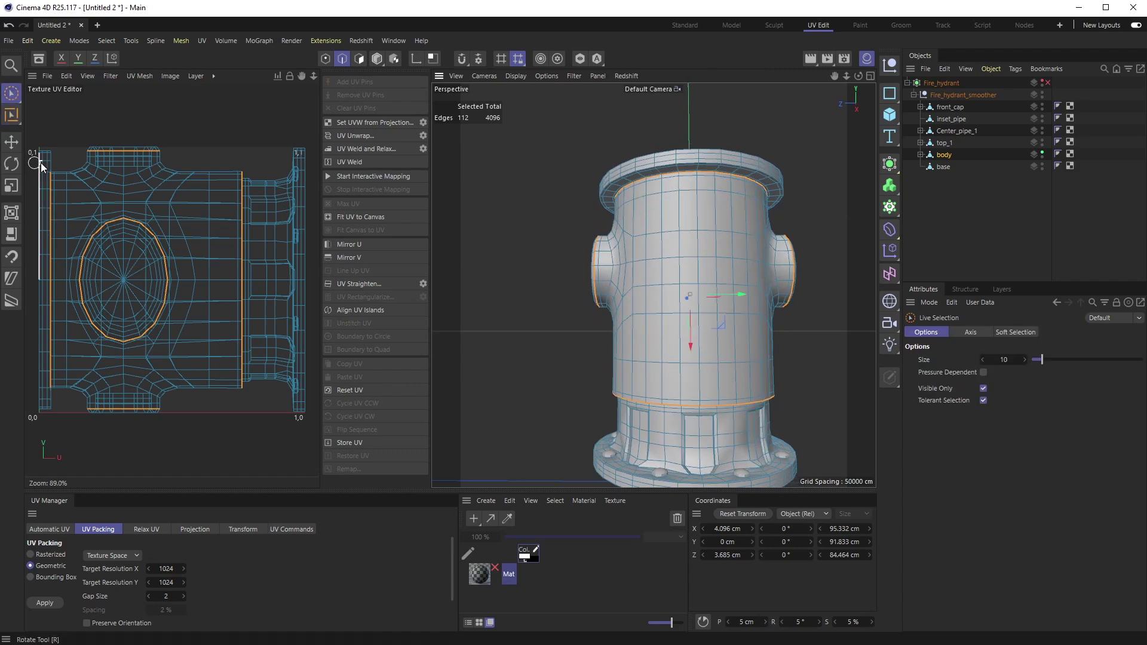
left_click(11, 142)
scroll(704, 159, "up", 2)
scroll(705, 159, "up", 3)
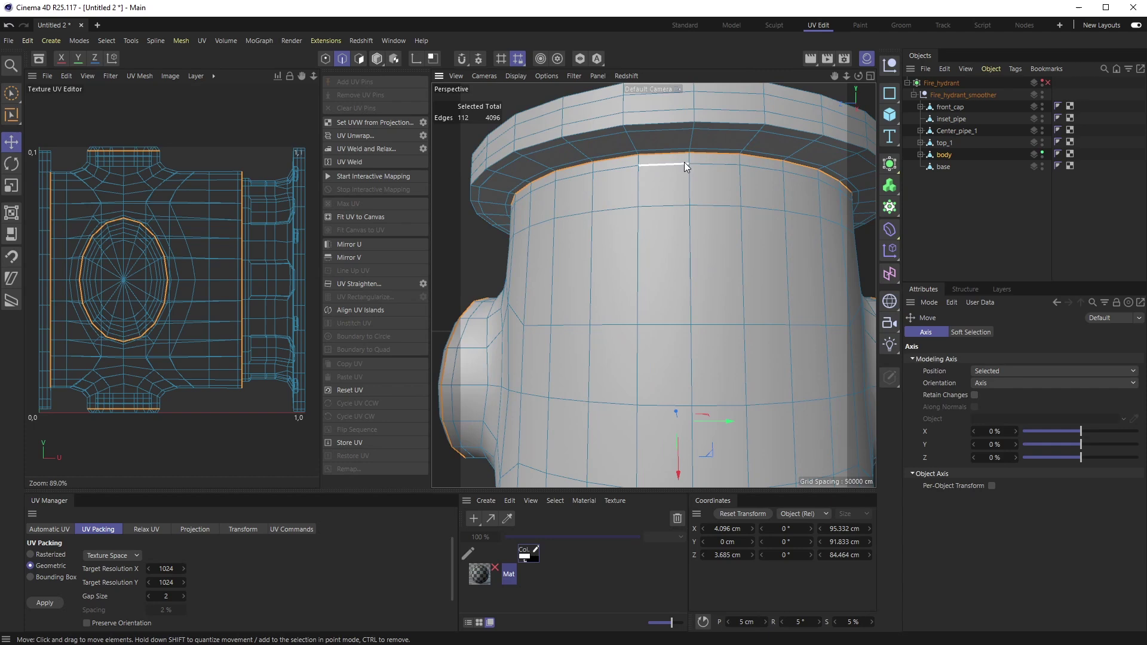
left_click(687, 259, "shift")
left_click(689, 337, "shift")
key("ctrl+z")
key("ctrl+z")
Add the continuous vertical edge path down the middle of the body's rear, between the upper and lower edge loops, to the selection.
left_click(689, 156, "shift")
scroll(691, 306, "down", 3)
middle_click(718, 409)
middle_click(597, 225)
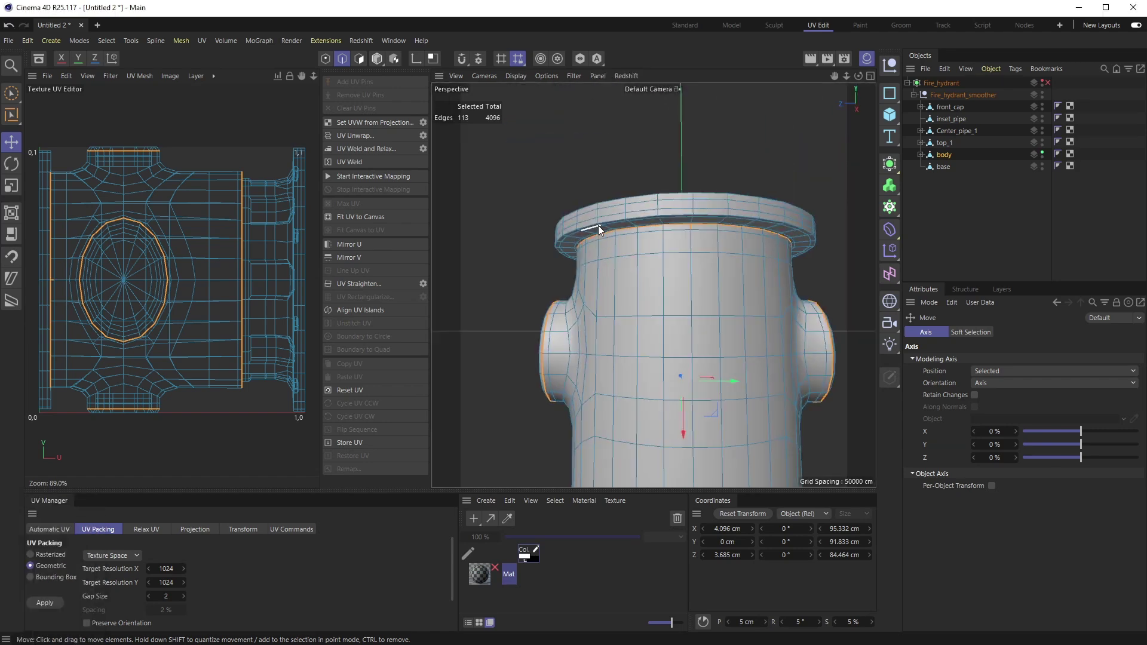
middle_click_drag(751, 392, 730, 196, "alt")
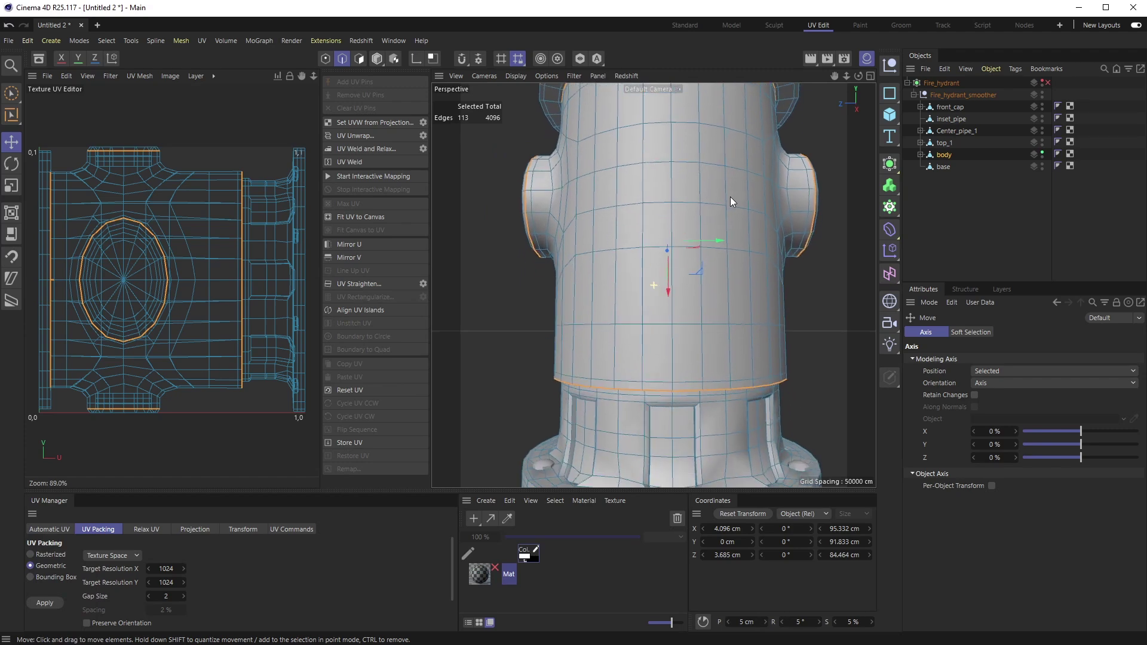
scroll(670, 395, "up", 3)
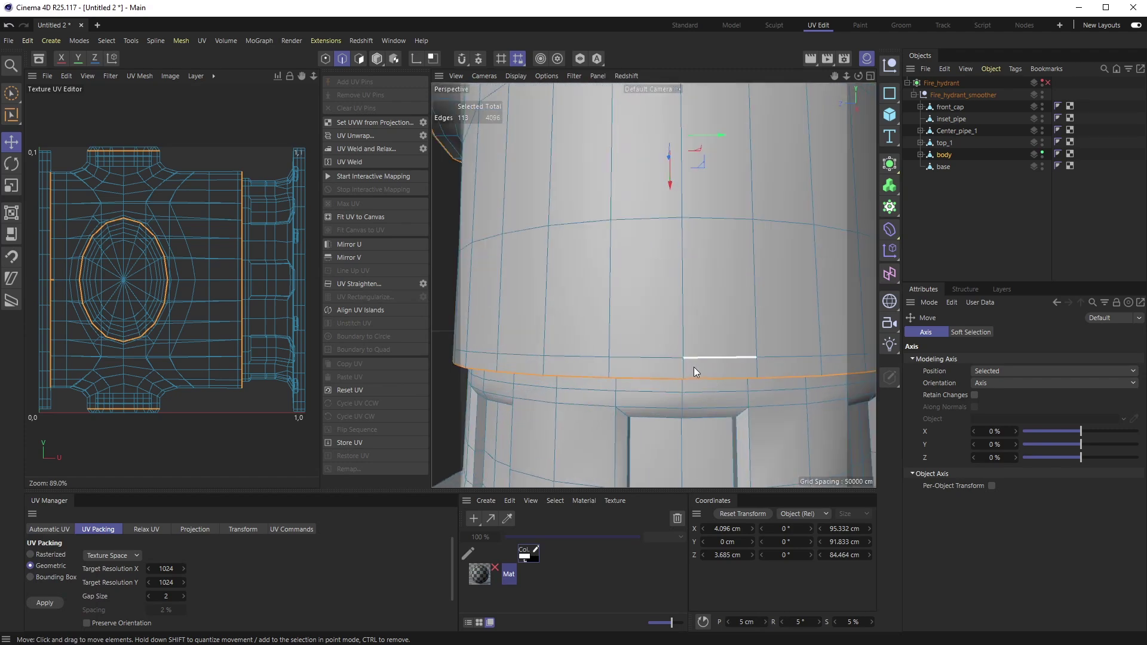
left_click_drag(689, 375, 691, 361, "alt")
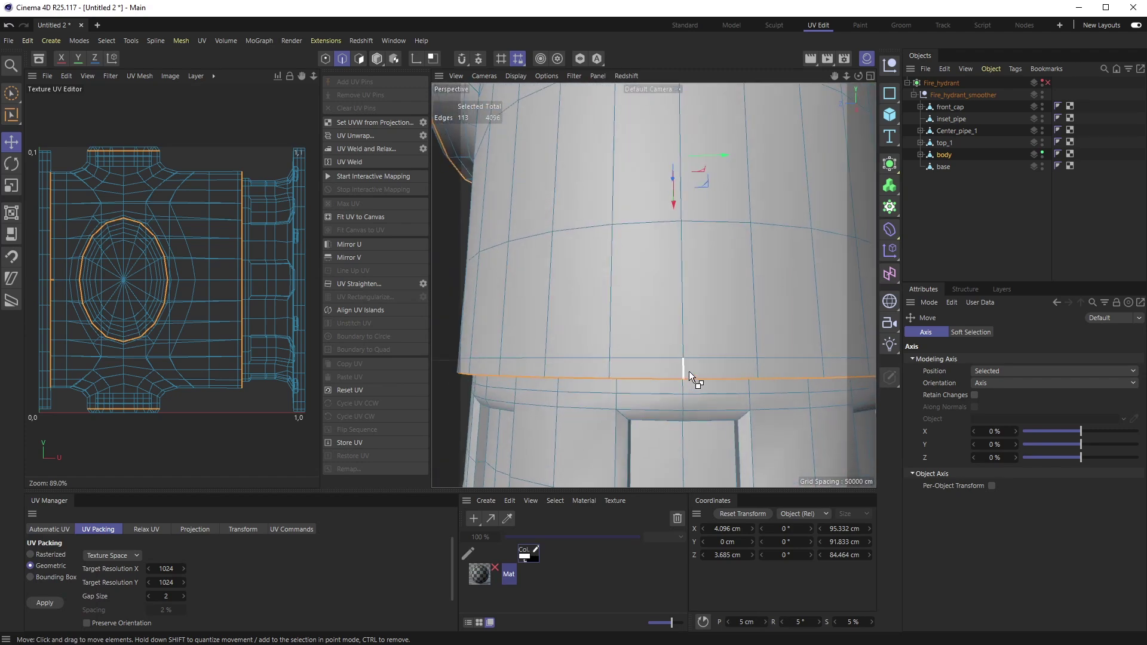
double_click(685, 365, "shift")
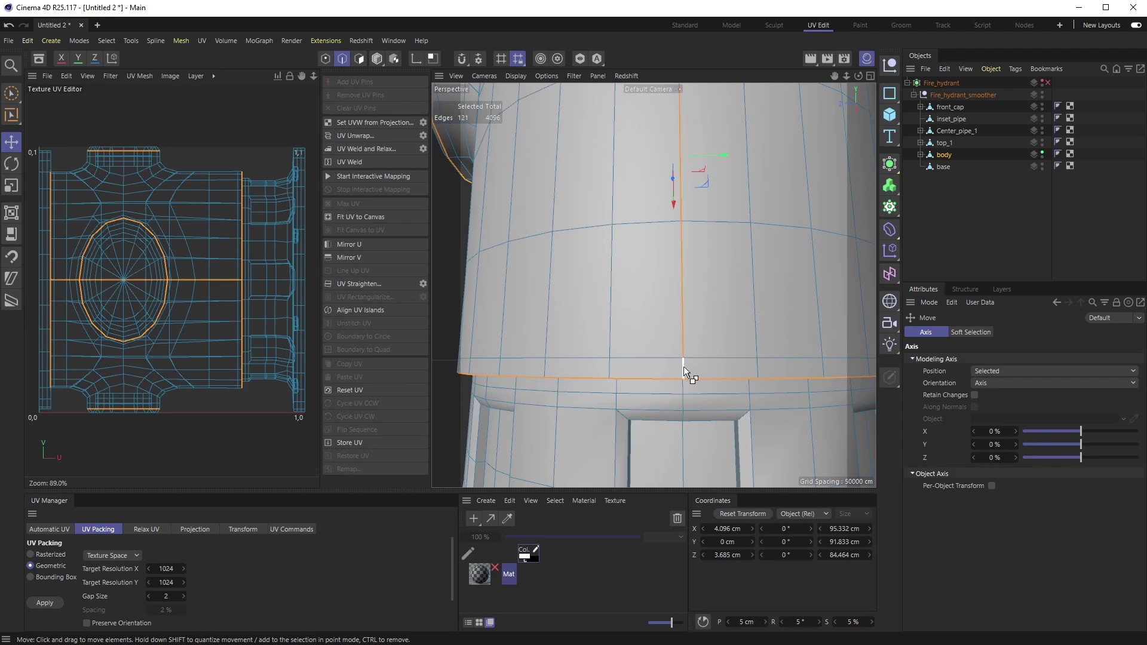
scroll(701, 356, "down", 3)
left_click_drag(703, 356, 697, 141, "alt")
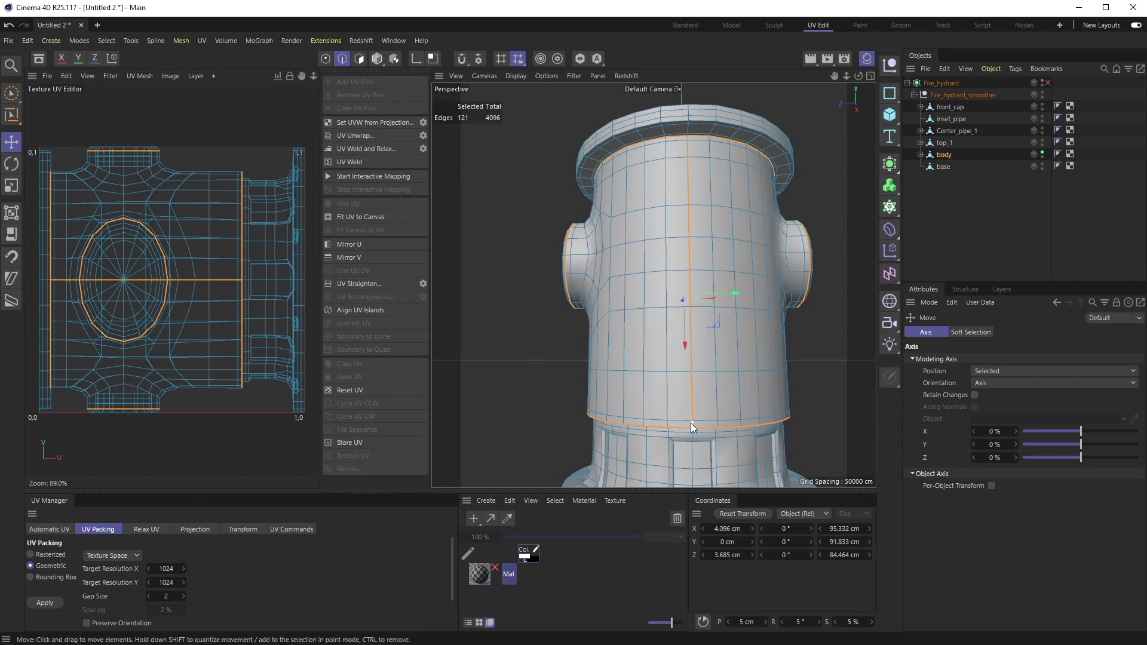
left_click_drag(690, 423, 732, 340, "alt")
scroll(718, 422, "down", 3)
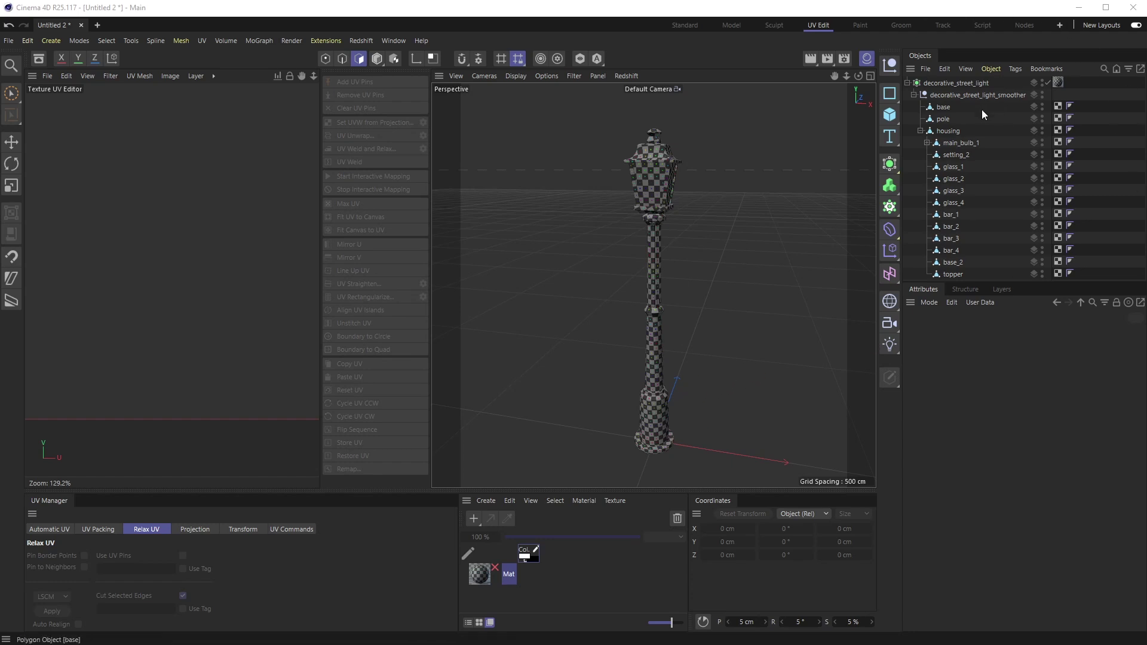
Select the street light's pole object and examine the checker pattern on its lower sections.
left_click(943, 119)
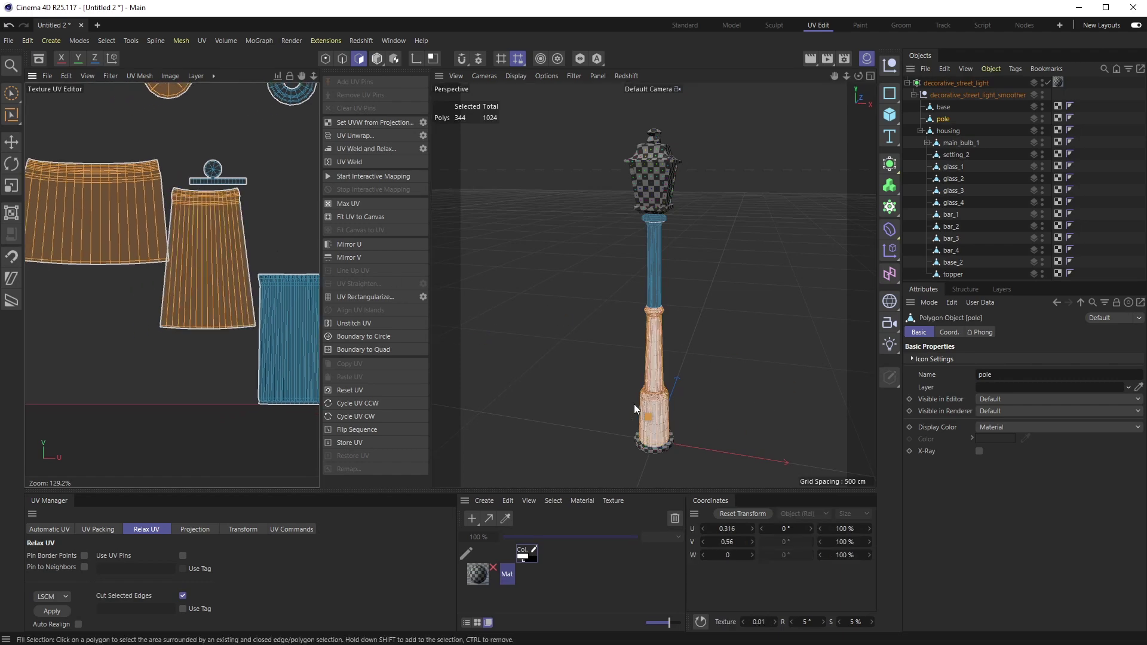
scroll(656, 392, "down", 3)
scroll(671, 415, "up", 9)
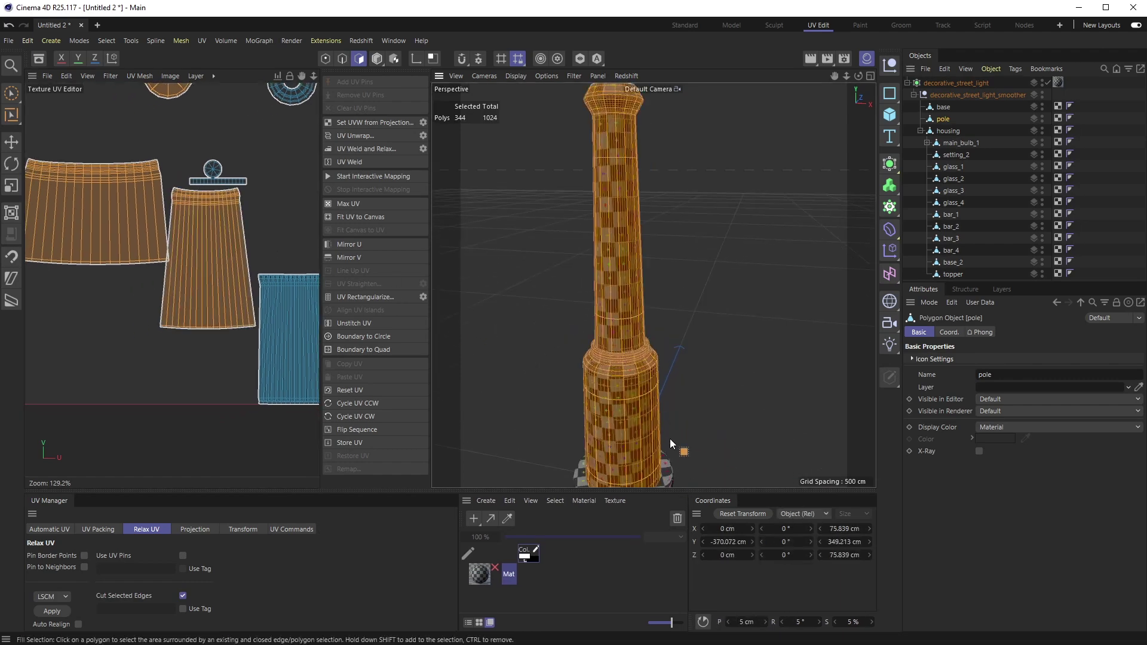
scroll(651, 358, "down", 5)
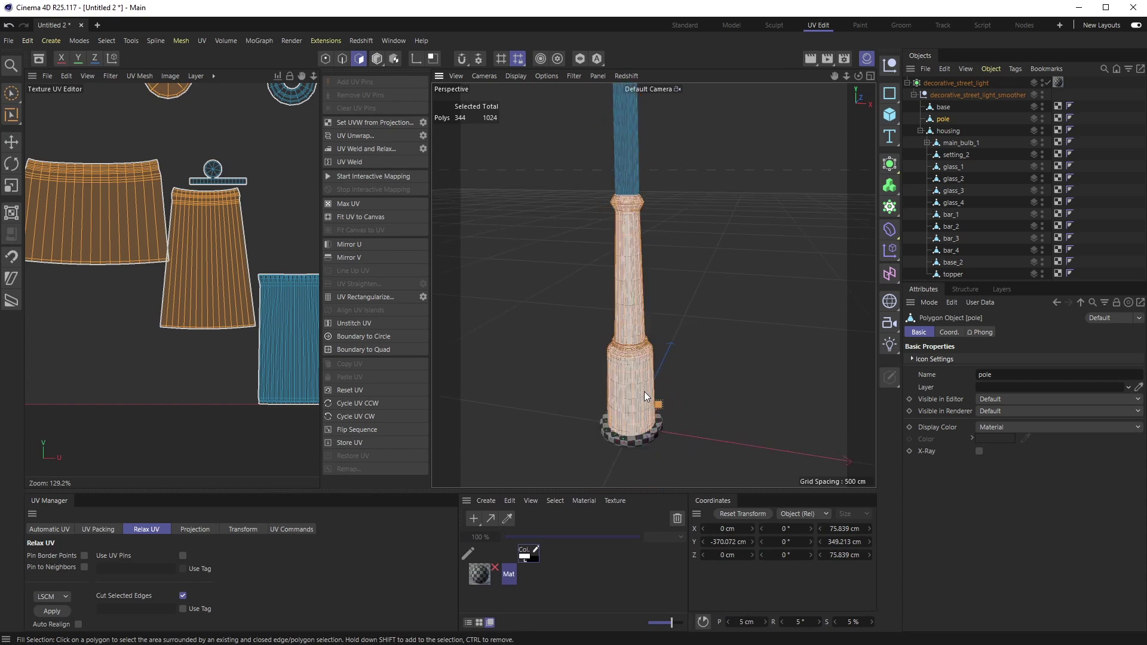
scroll(644, 392, "up", 8)
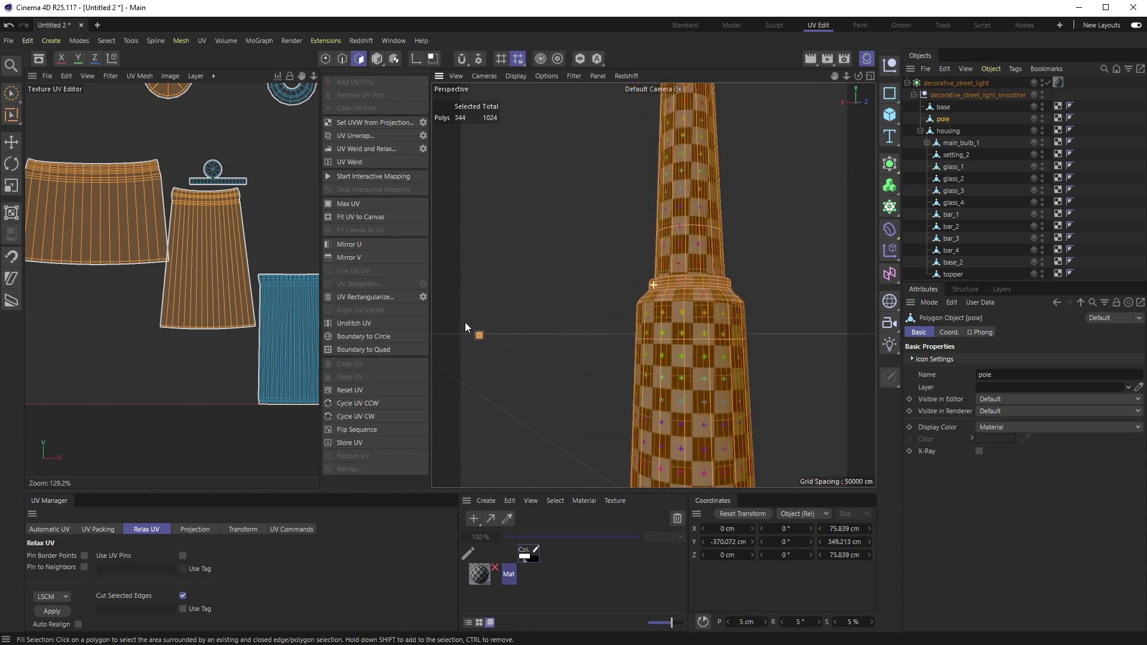
left_click_drag(465, 321, 666, 375, "alt")
left_click_drag(677, 426, 754, 315, "alt")
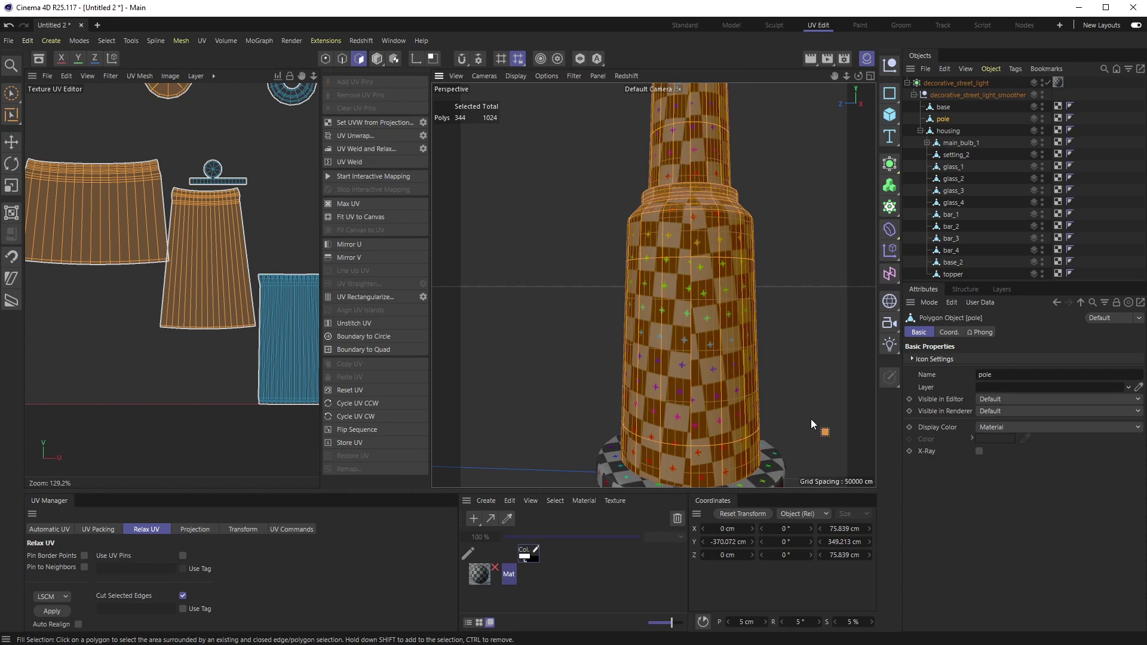
scroll(702, 313, "down", 3)
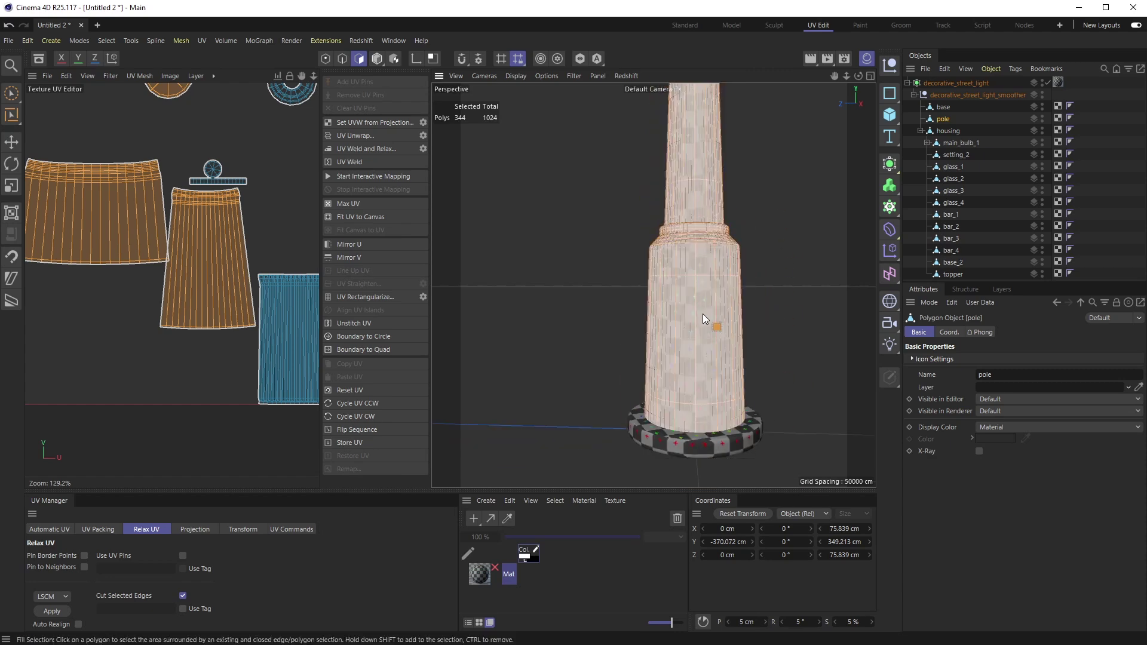
Clear the polygon selection, fill-select the tapered middle section's UV island, and fill-select the whole pole on the model.
left_click(95, 342)
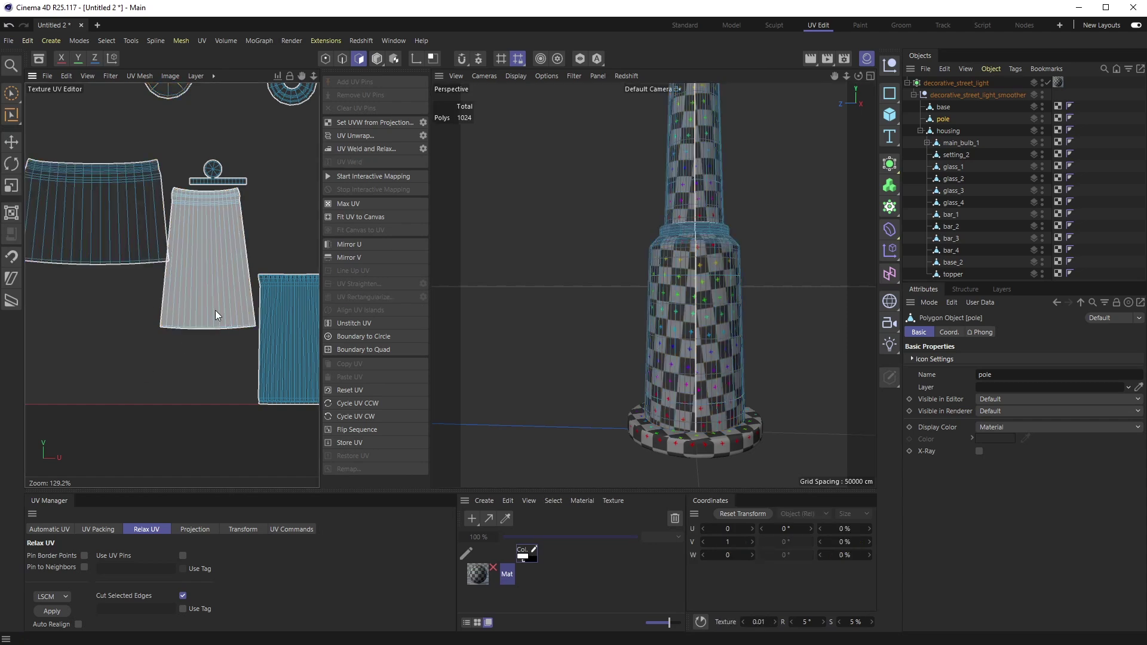
key("u")
key("f")
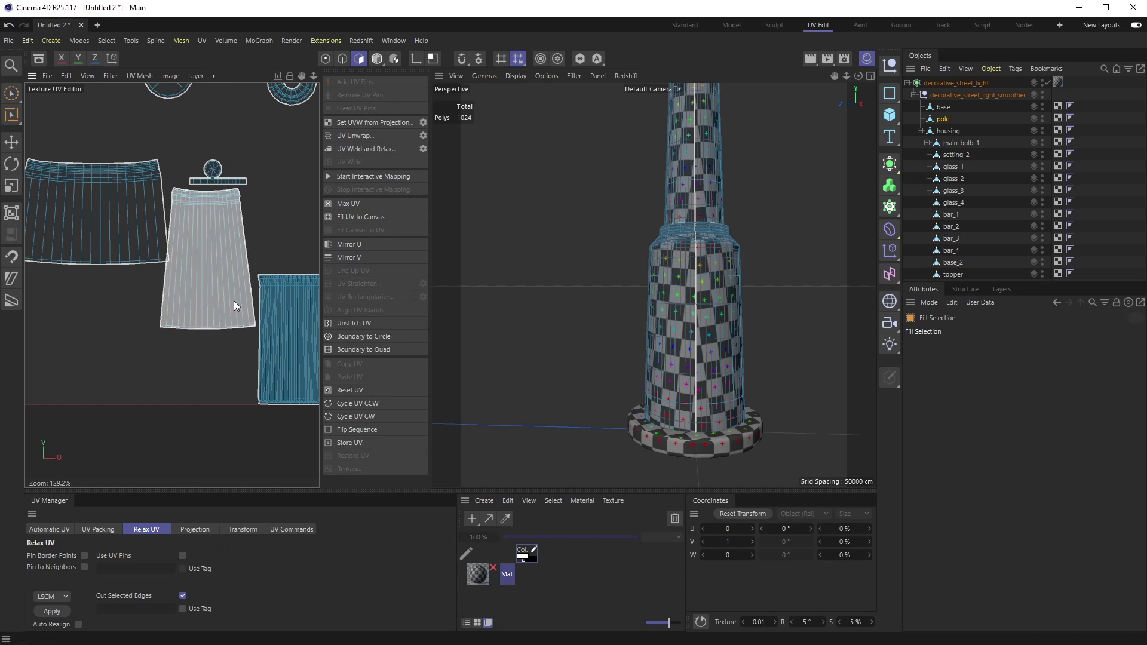
left_click(234, 300)
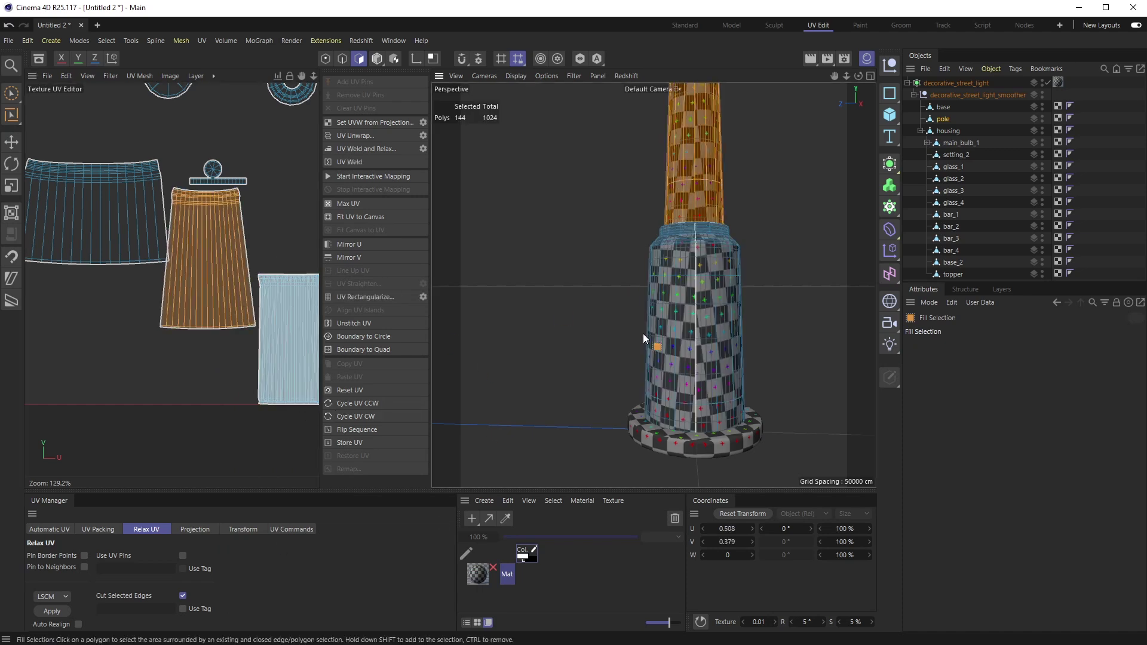
left_click(693, 335)
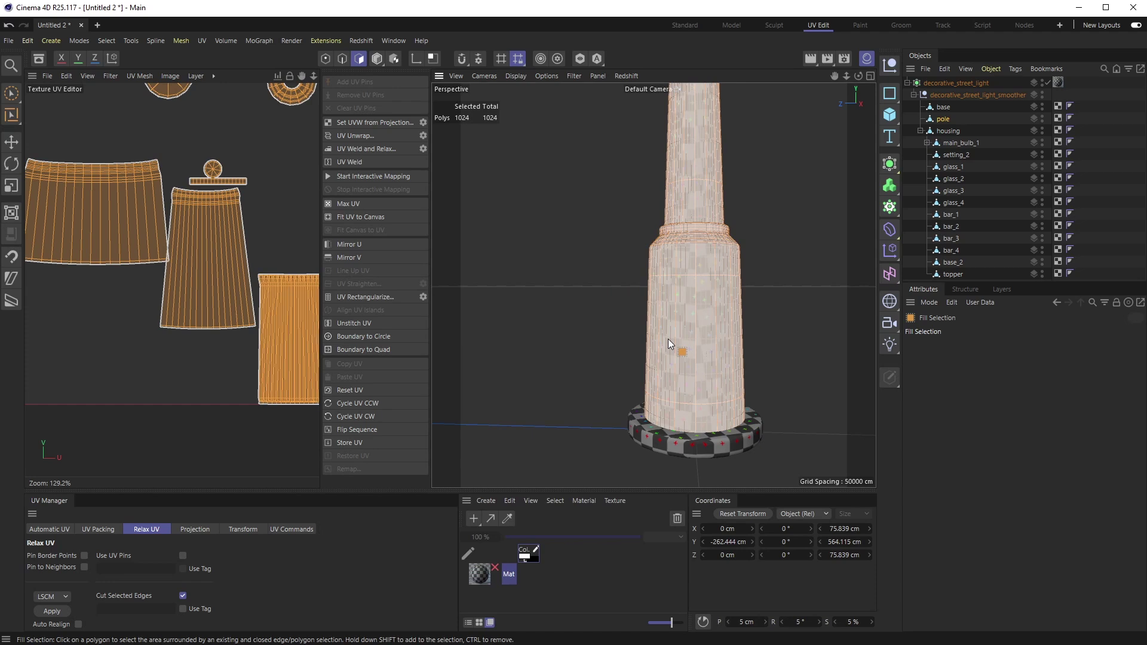
Fill-select the UV island of the pole's wide bottom section, apply UV Rectangularize, and check its checker pattern.
left_click(83, 242)
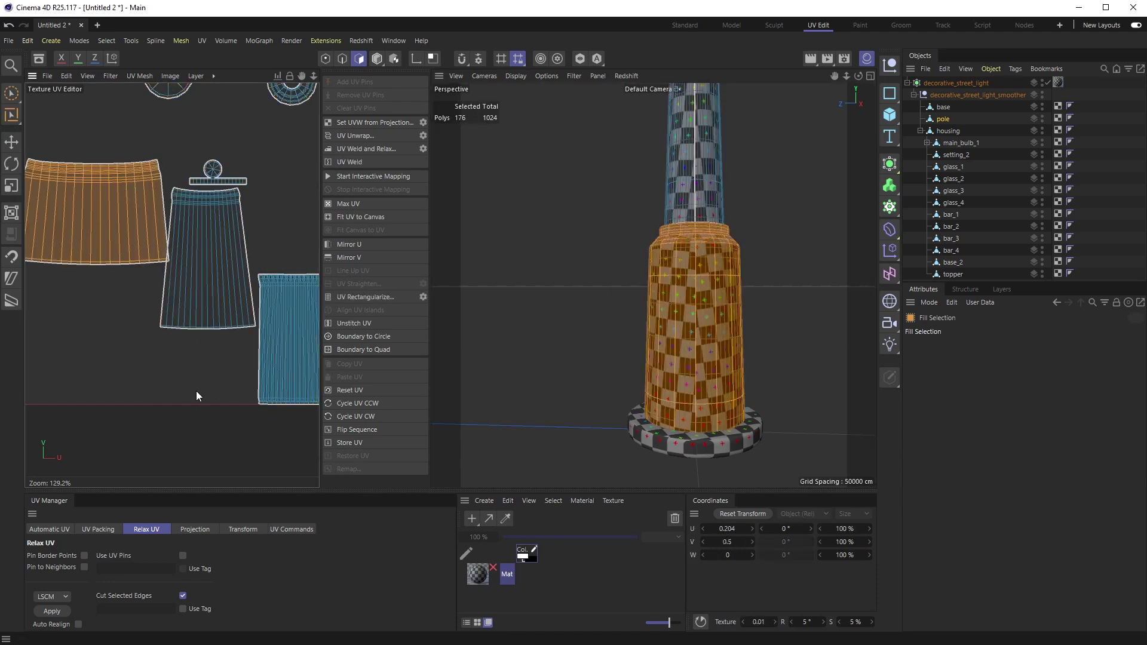
middle_click_drag(166, 310, 253, 337, "alt")
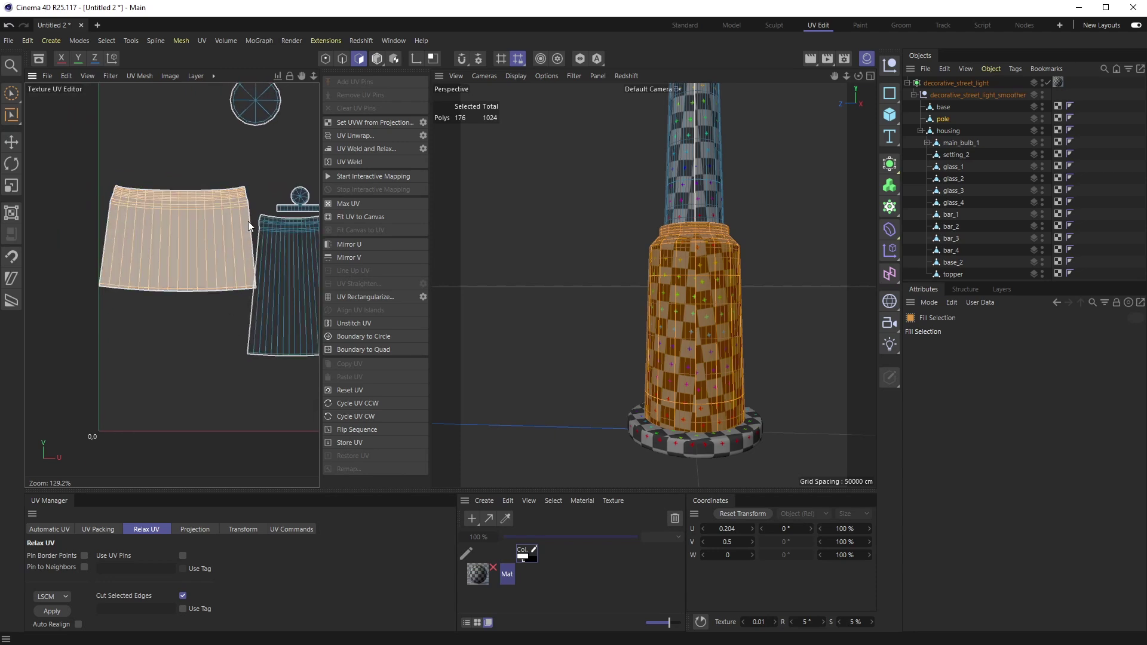
left_click(361, 299)
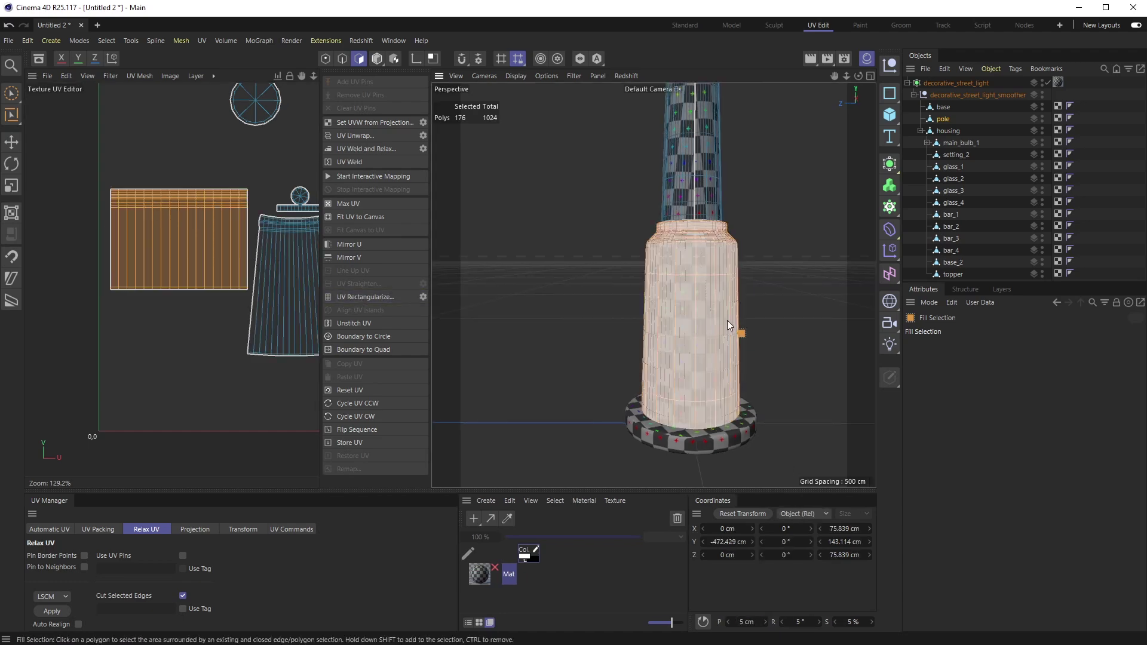
mouse_move(712, 310)
left_mouse_down("alt")
mouse_move(323, 284)
mouse_move(537, 311)
mouse_move(822, 313)
mouse_move(483, 310)
mouse_move(711, 348)
mouse_move(557, 309)
mouse_move(671, 231)
mouse_move(683, 247)
mouse_move(664, 275)
left_mouse_up("alt")
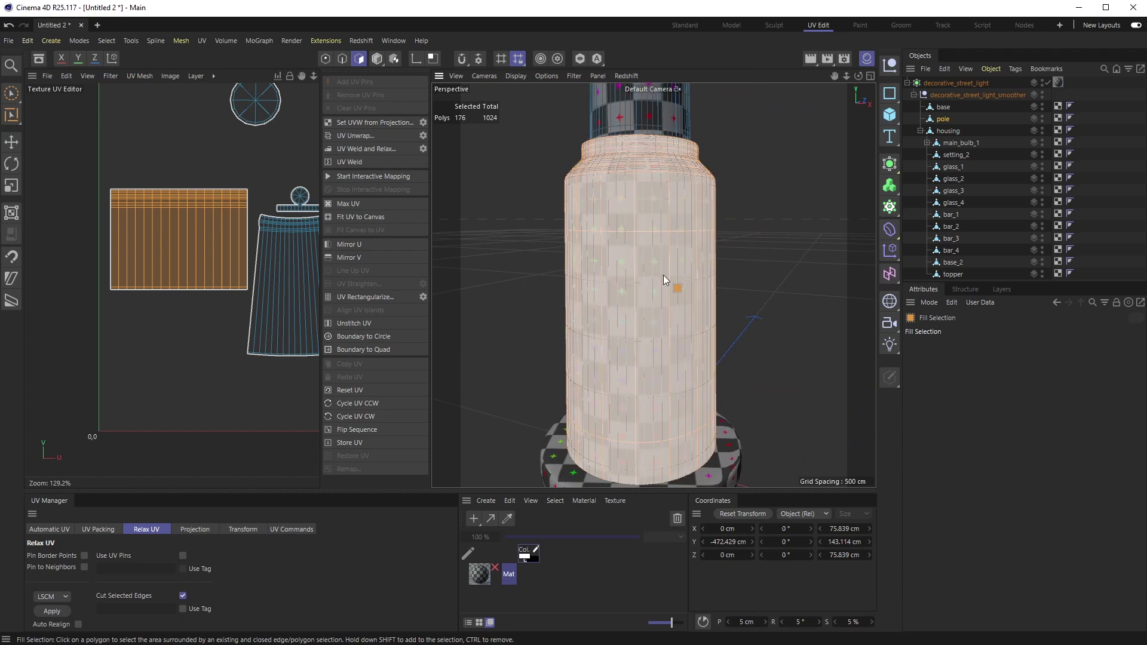
left_click(670, 275)
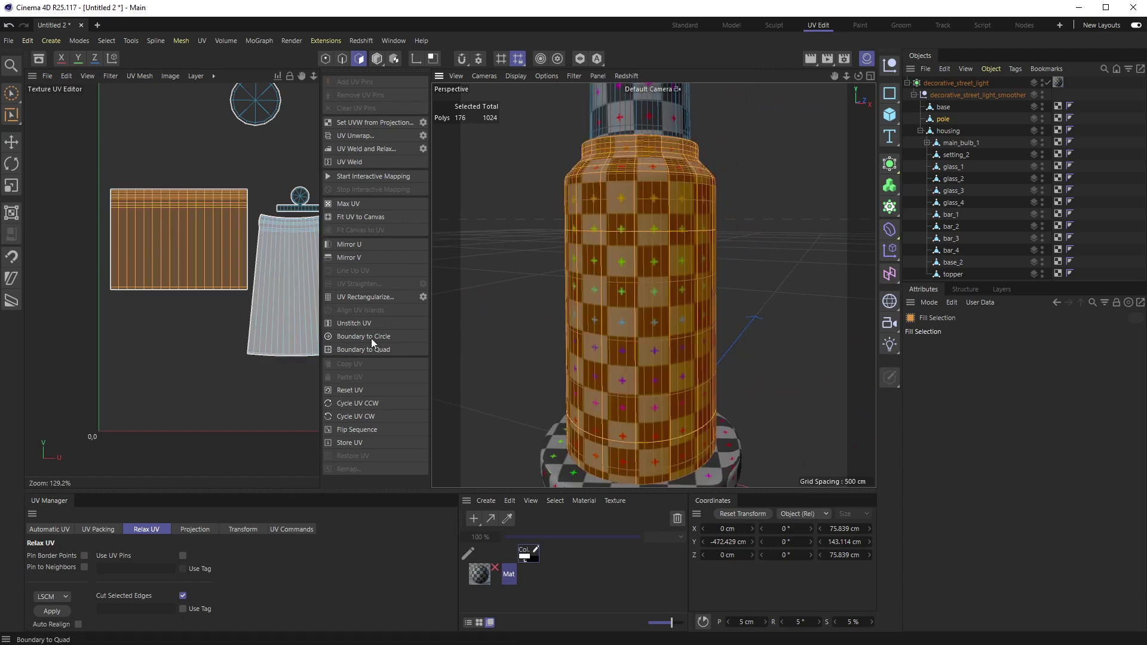
Fill-select the tapered UV island of the pole's section above the wide bottom and apply UV Rectangularize.
left_click(281, 293)
key("s")
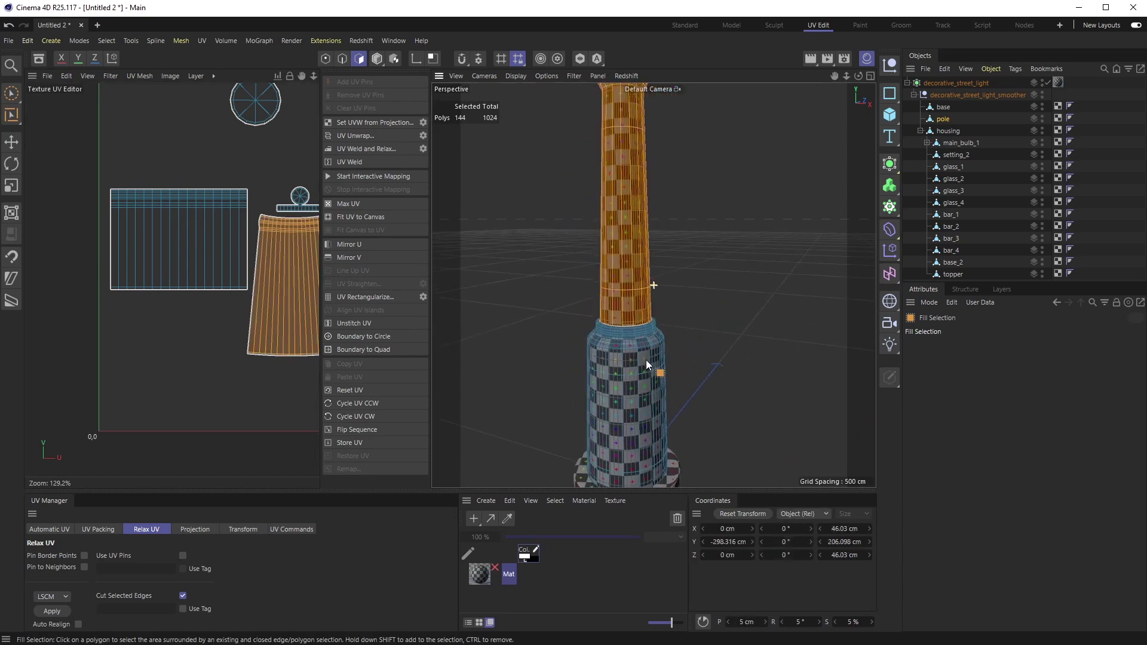
middle_click_drag(301, 341, 188, 336, "alt")
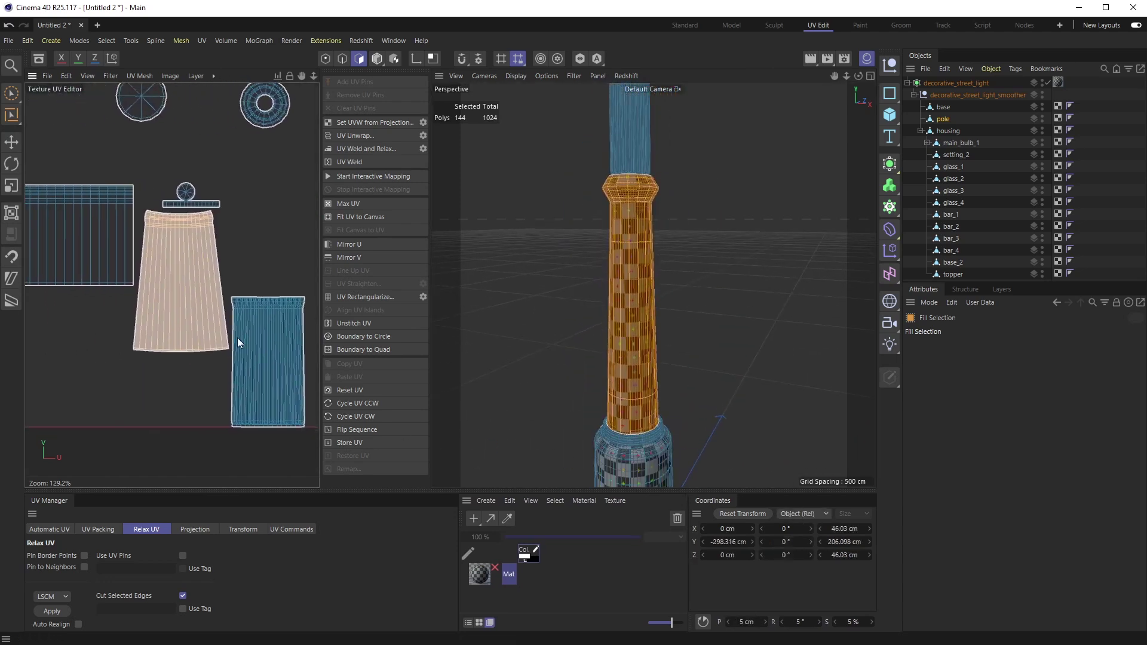
left_click(358, 295)
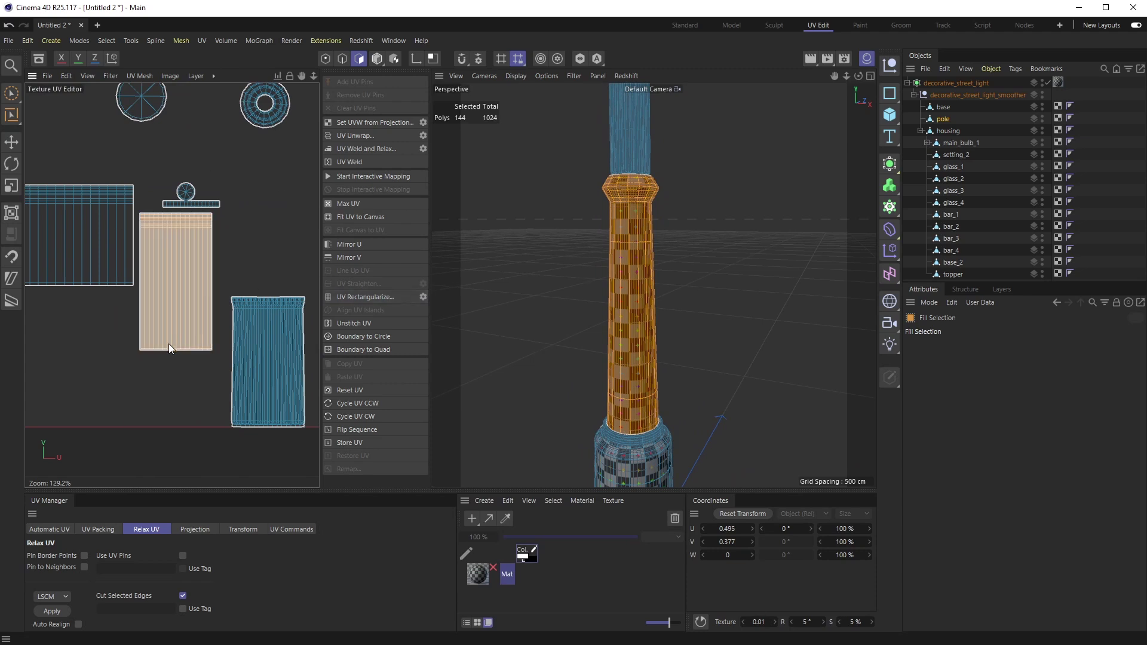
middle_click_drag(142, 317, 95, 219, "alt")
middle_click_drag(238, 345, 227, 373, "alt")
scroll(206, 249, "down", 1)
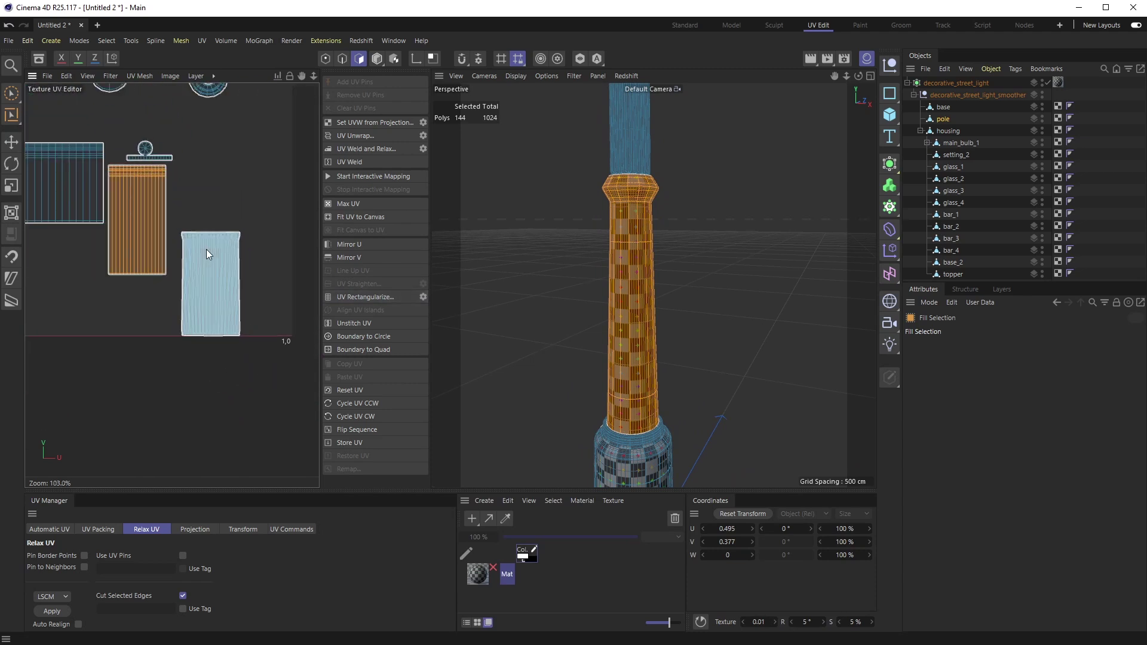
Fill-select the UV island of the pole's fluted upper section and check its flared top on the model.
scroll(208, 244, "up", 7)
left_click(138, 253)
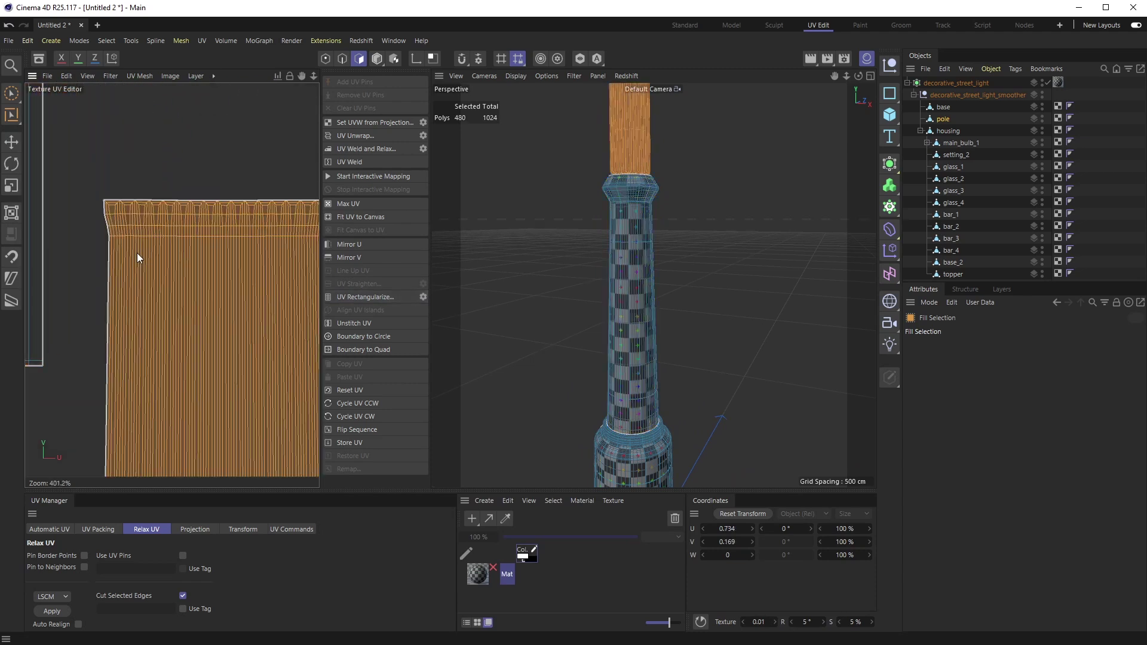
scroll(171, 286, "down", 4)
scroll(574, 286, "down", 3)
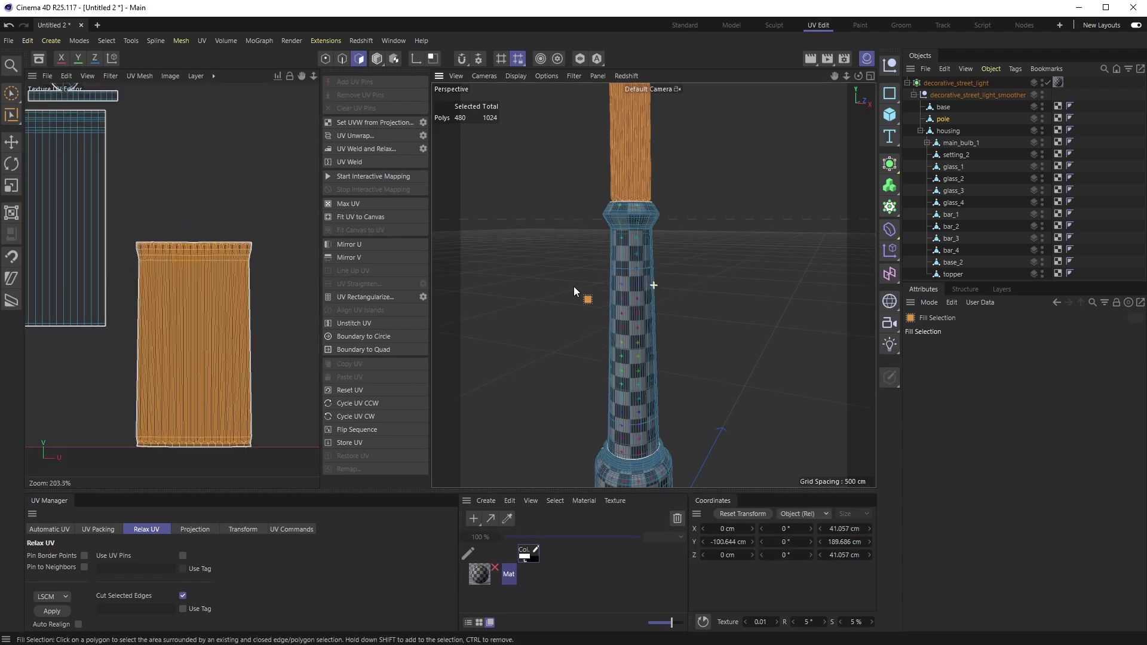
middle_click_drag(574, 285, 617, 541, "alt")
scroll(672, 210, "up", 5)
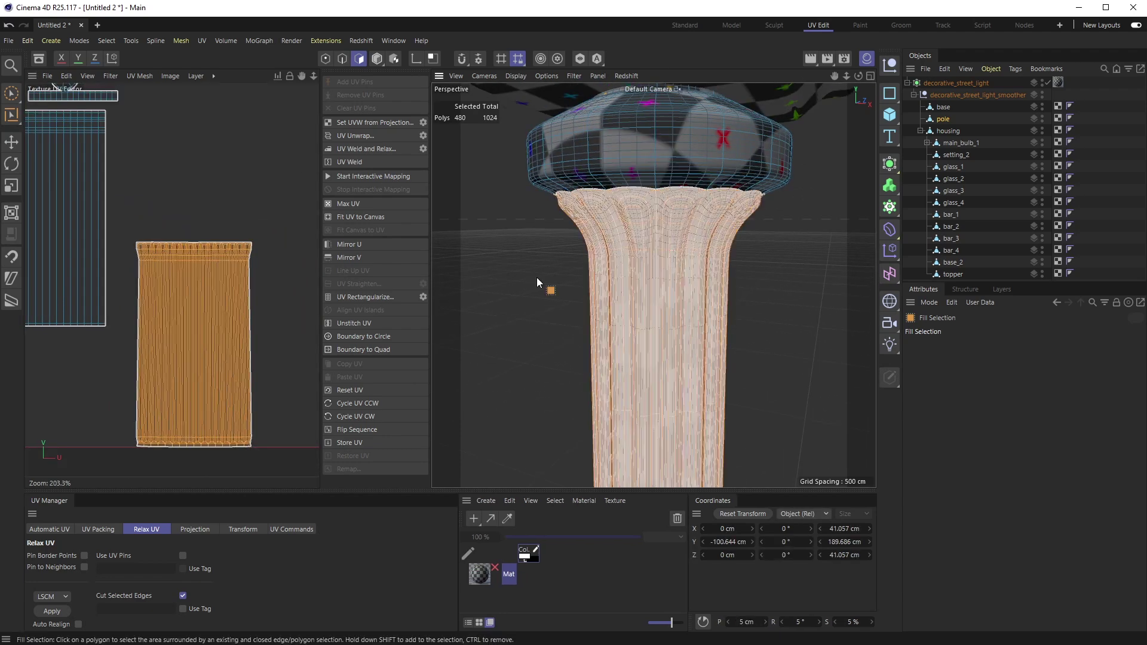
Try to apply UV Rectangularize to the selected UV island of the pole's fluted upper section.
middle_click_drag(63, 116, 138, 135, "alt")
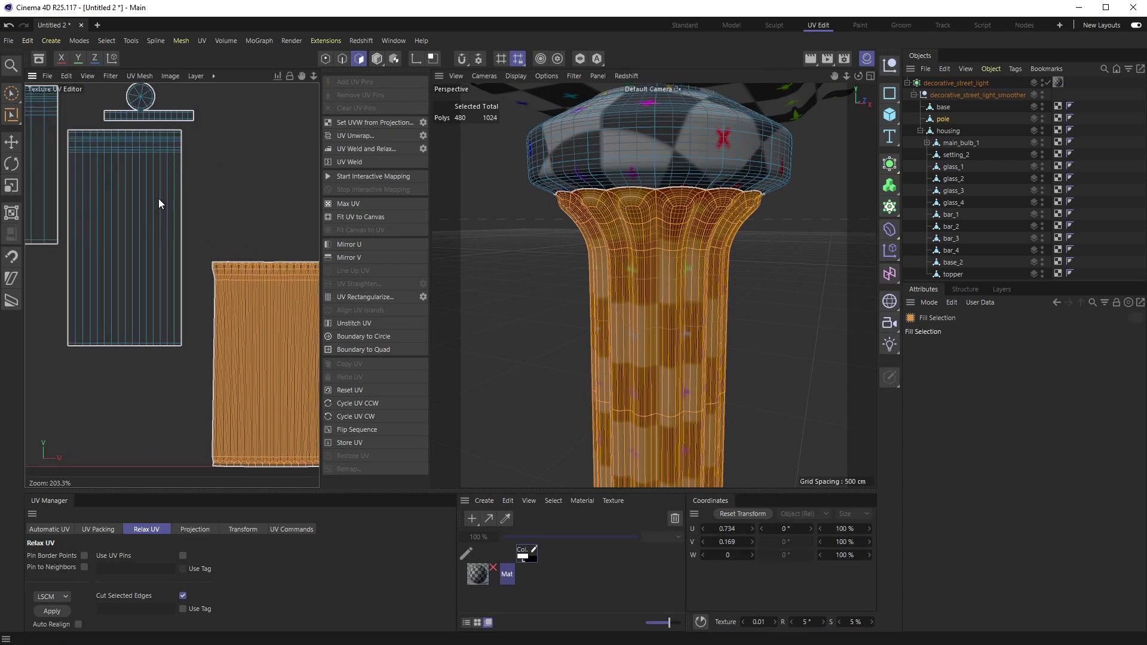
middle_click_drag(252, 285, 194, 257, "alt")
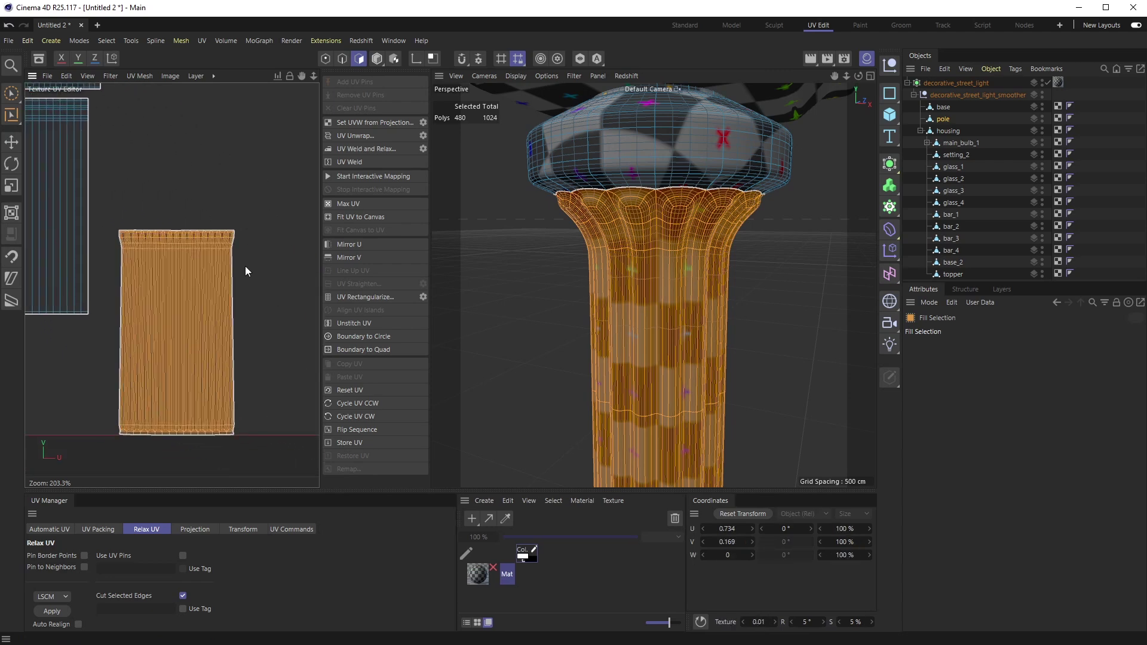
scroll(155, 243, "up", 6)
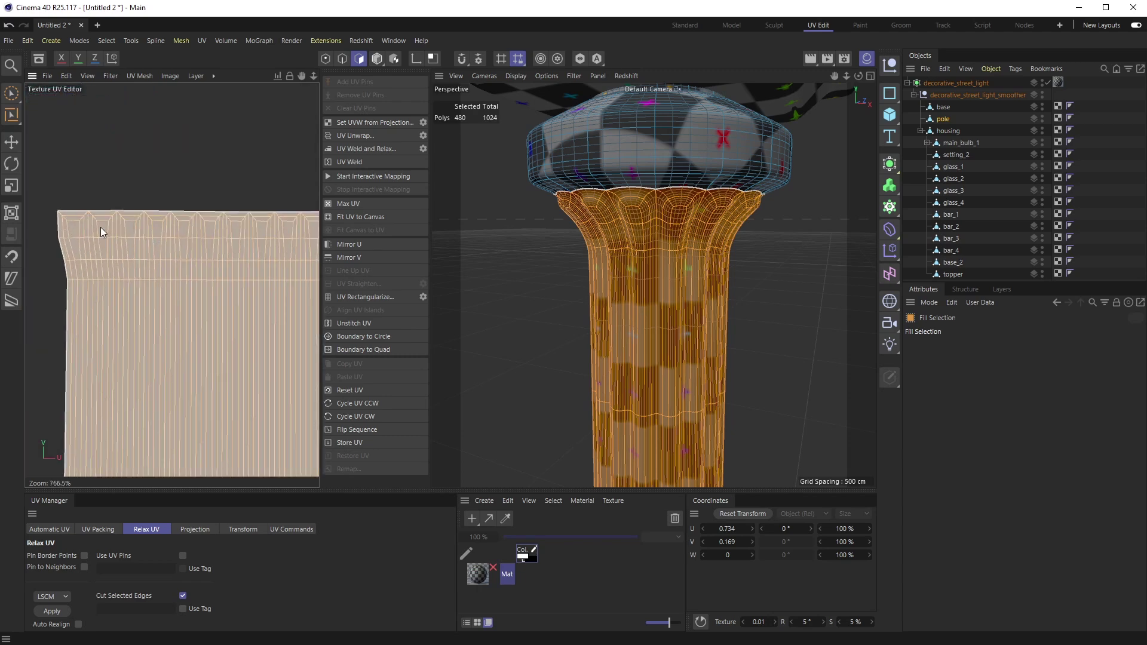
scroll(210, 241, "down", 3)
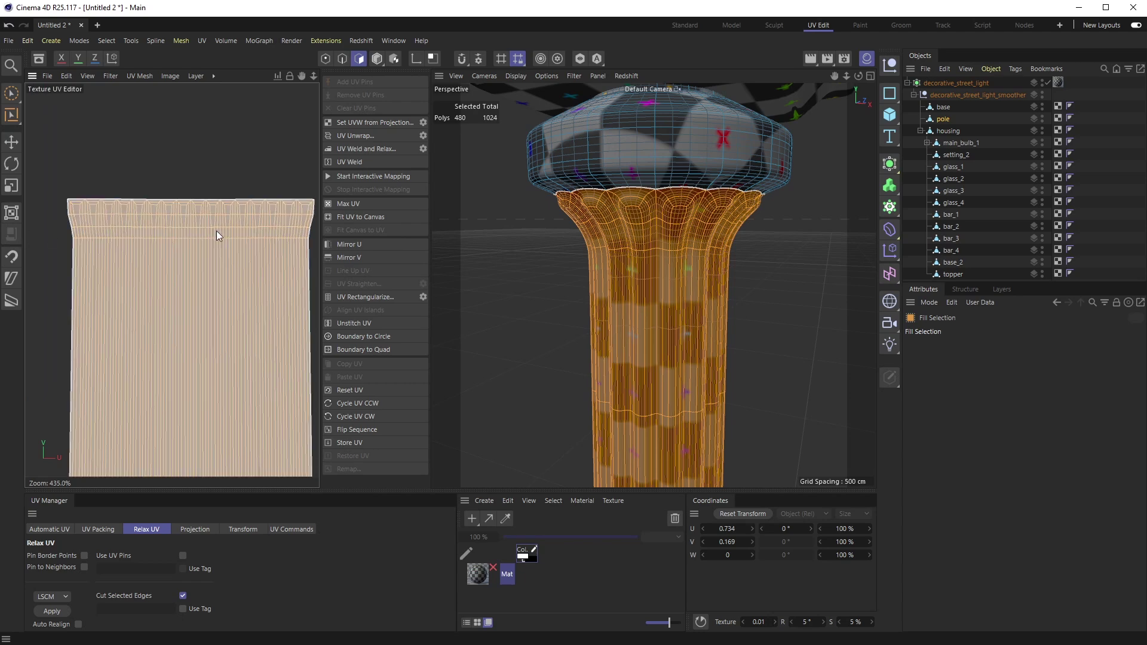
scroll(203, 280, "down", 3)
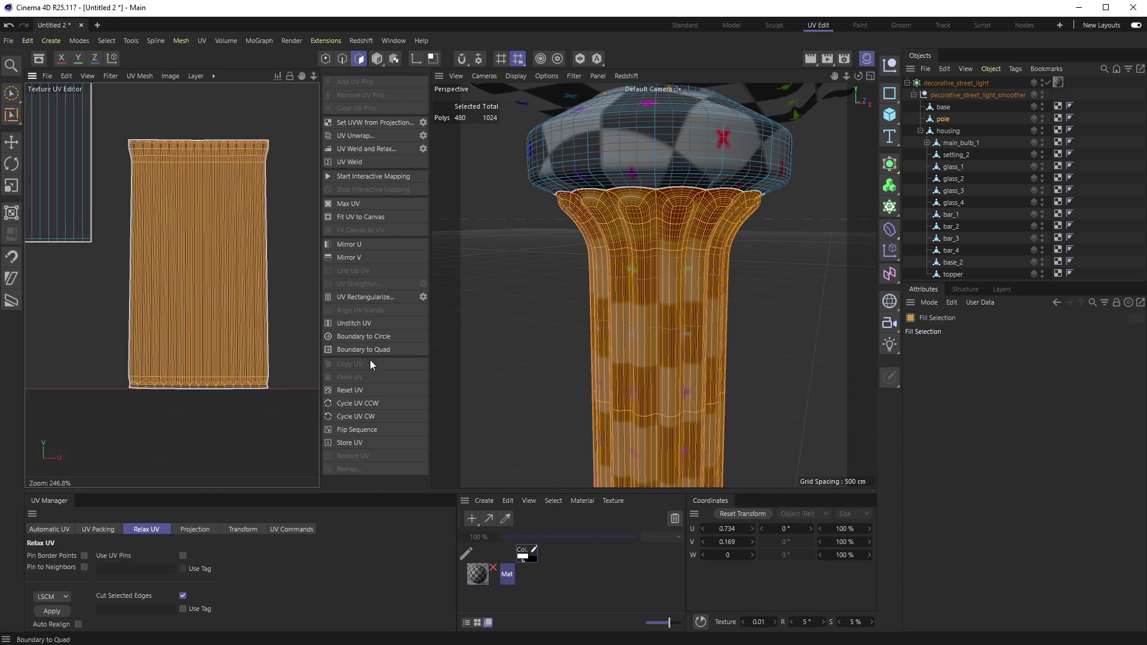
left_click(374, 298)
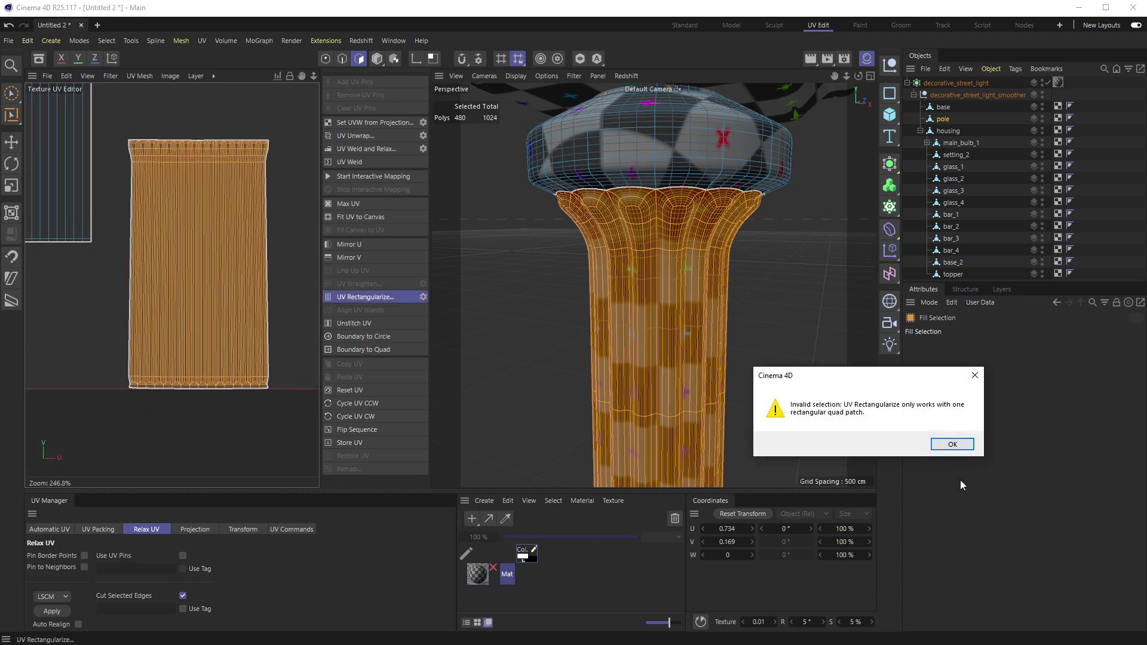
left_click(954, 445)
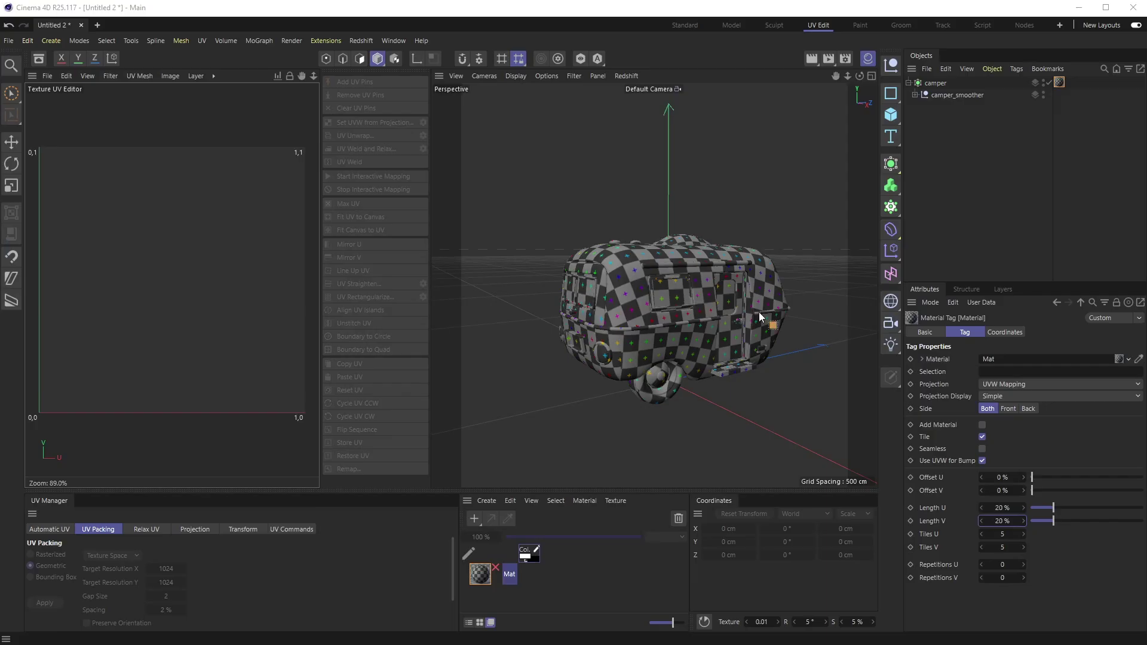
Select camper_smoother together with all its child objects so the whole camper's UVs are shown.
mouse_move(607, 298)
left_mouse_down("alt")
mouse_move(666, 299)
mouse_move(712, 332)
mouse_move(626, 304)
left_mouse_up("alt")
scroll(627, 303, "up", 5)
left_click_drag(701, 318, 675, 321, "alt")
left_click(915, 95)
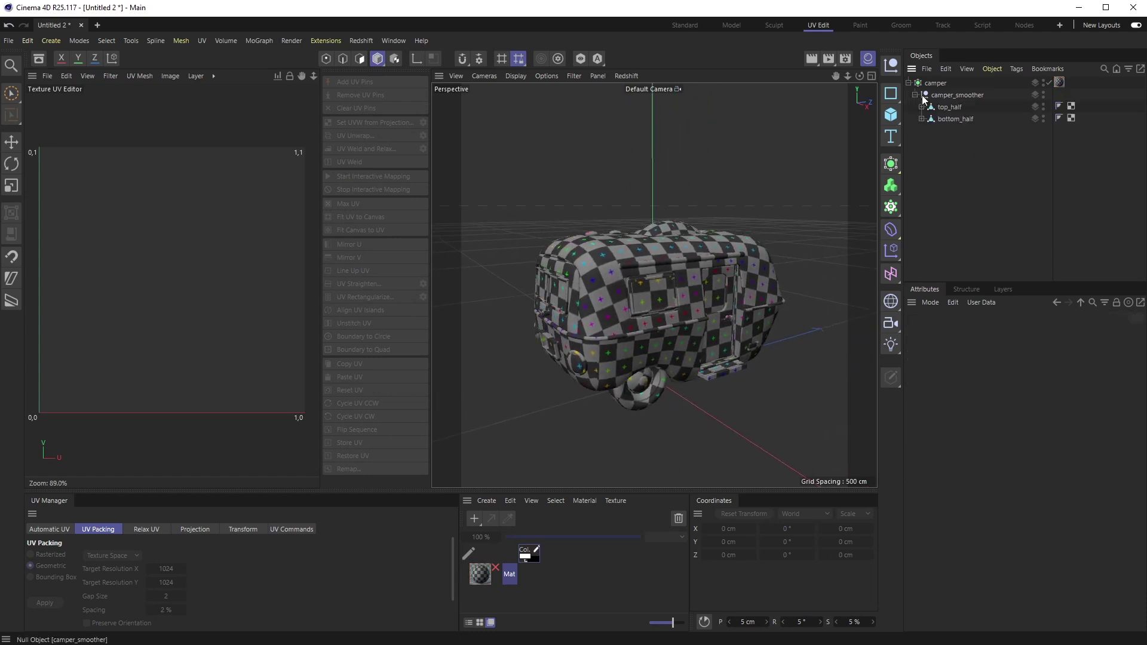
middle_click(963, 95)
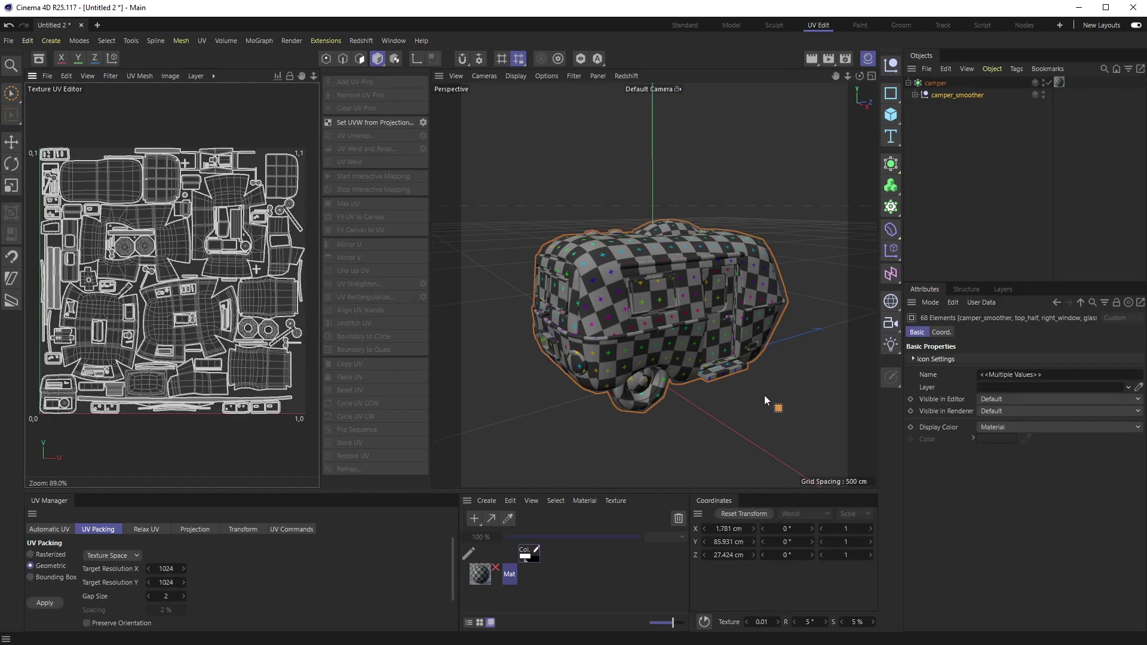
left_click_drag(737, 374, 702, 373, "alt")
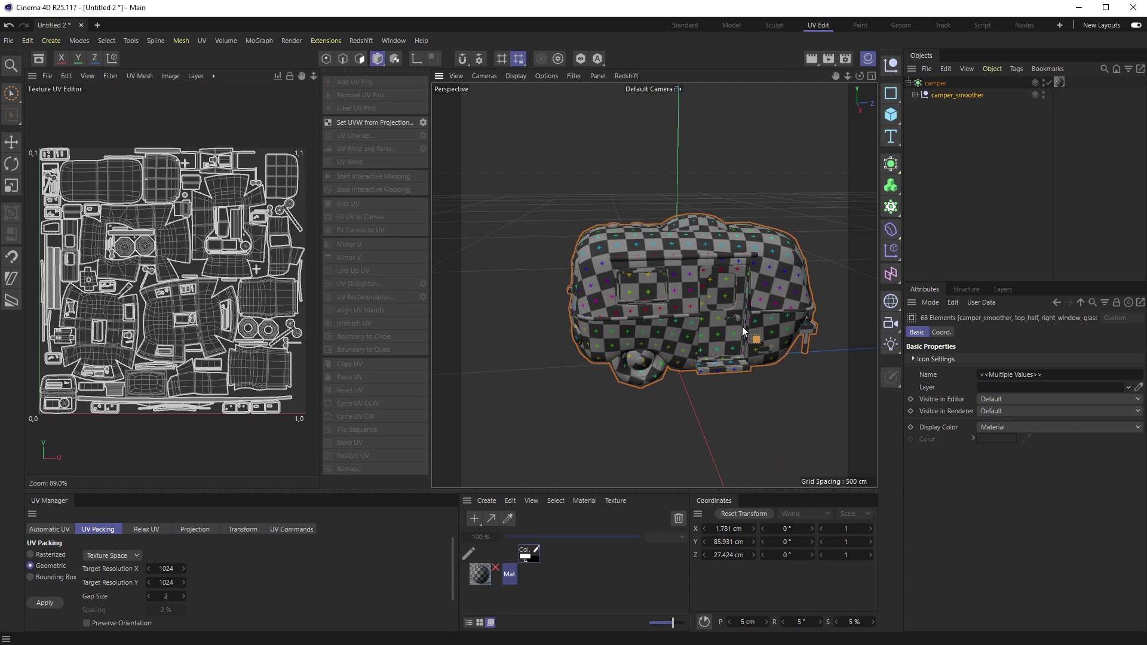
mouse_move(742, 327)
left_mouse_down("alt")
mouse_move(594, 318)
mouse_move(755, 311)
mouse_move(738, 312)
left_mouse_up("alt")
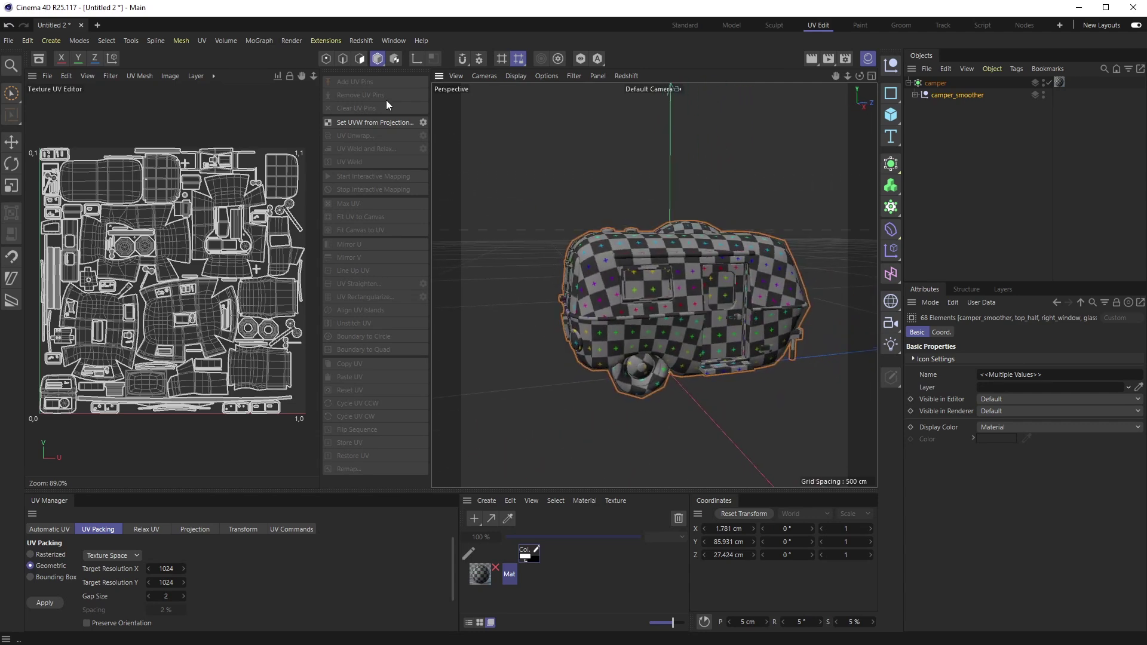
Set the Texture UV Editor's background texture to Empty Canvas.
left_click(214, 77)
mouse_move(238, 124)
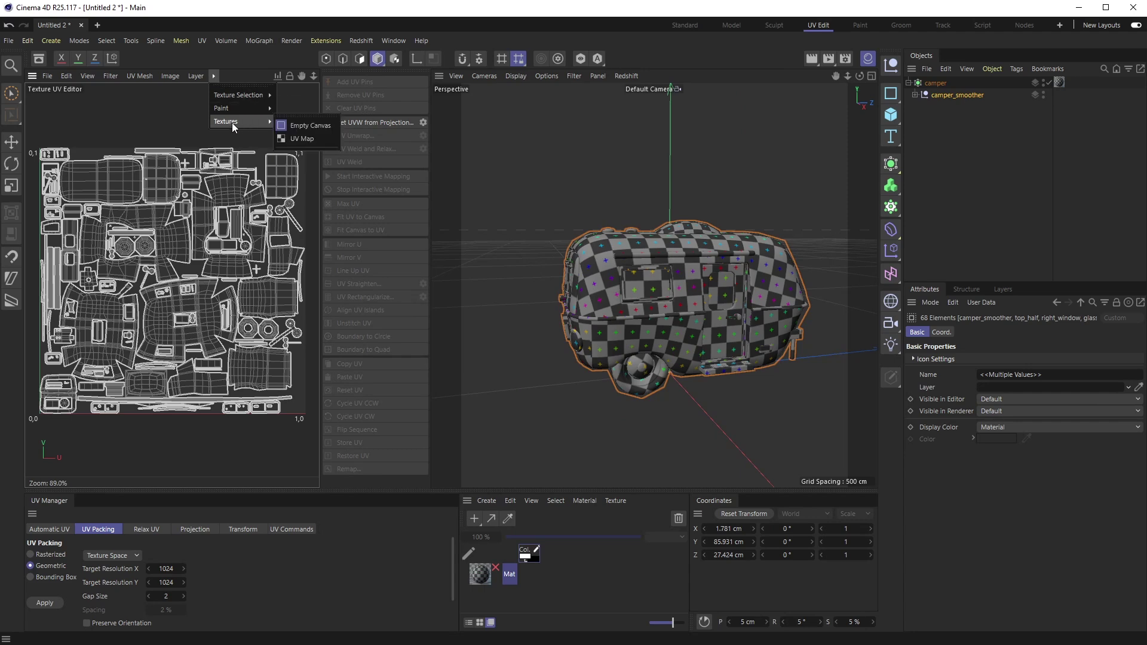
left_click(309, 124)
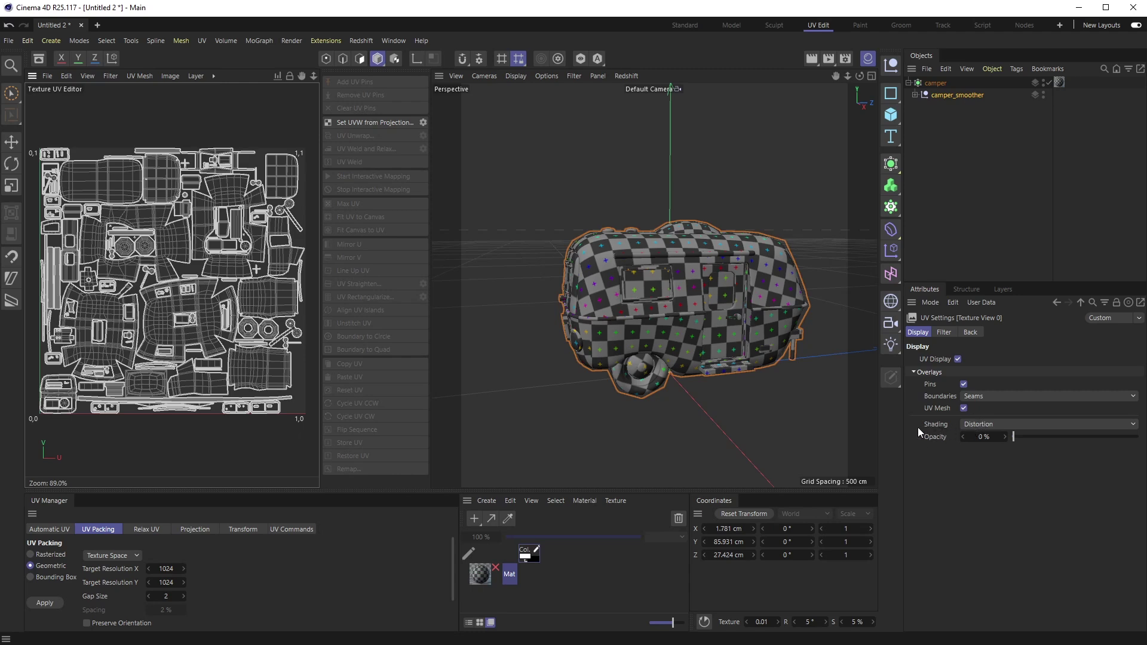
Set the UV display shading to Multi-Color Islands with an opacity of 84%.
left_click(977, 424)
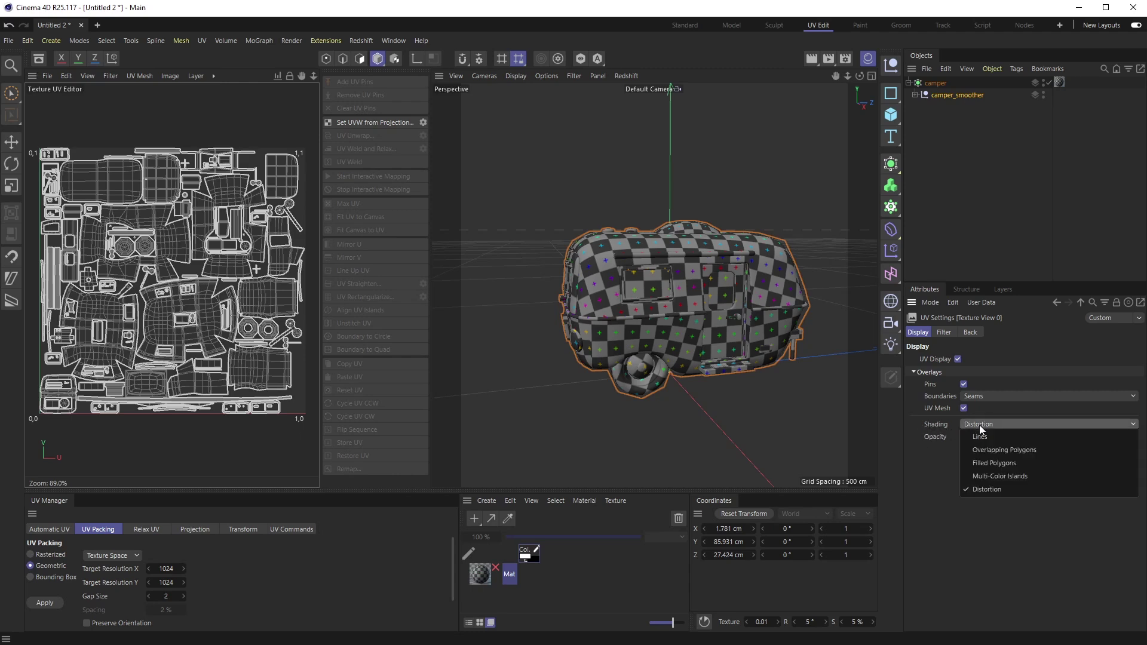
left_click(1025, 478)
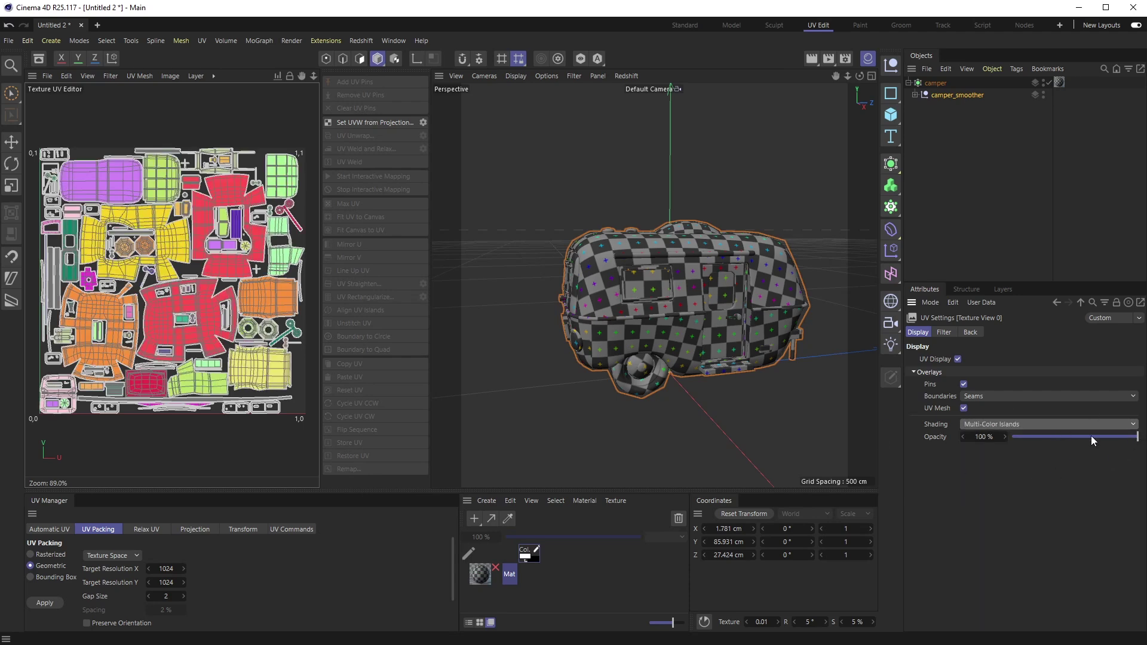
left_click_drag(1113, 439, 956, 441)
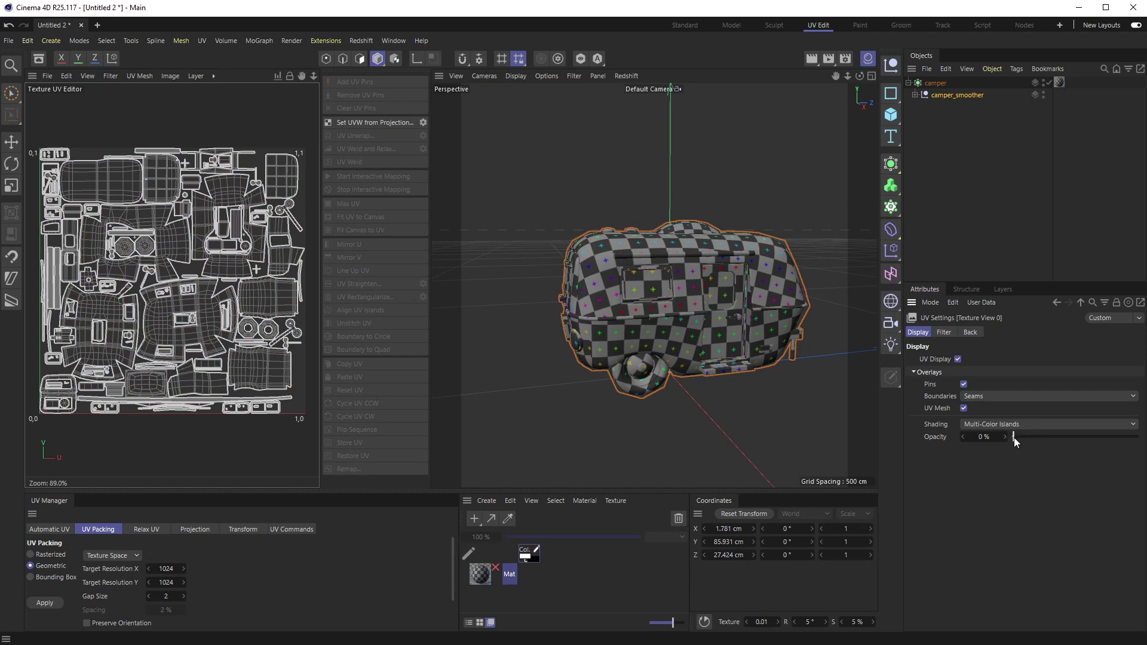
left_click_drag(1013, 438, 1120, 434)
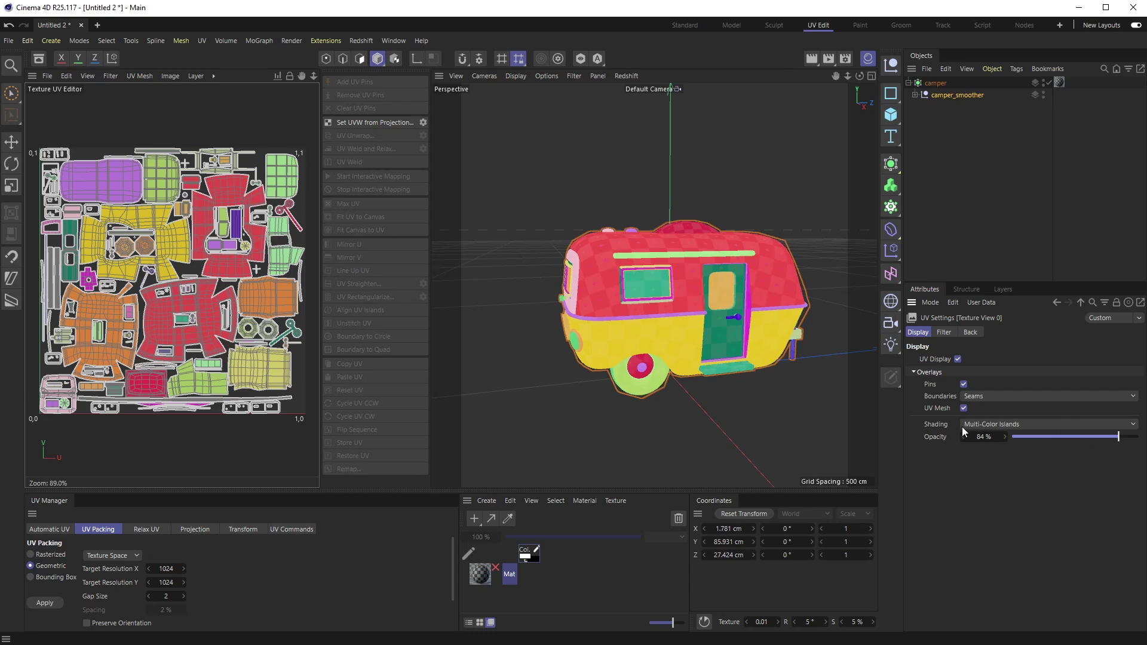
Switch the UV display shading to Distortion and set its opacity to 100%.
left_click(984, 426)
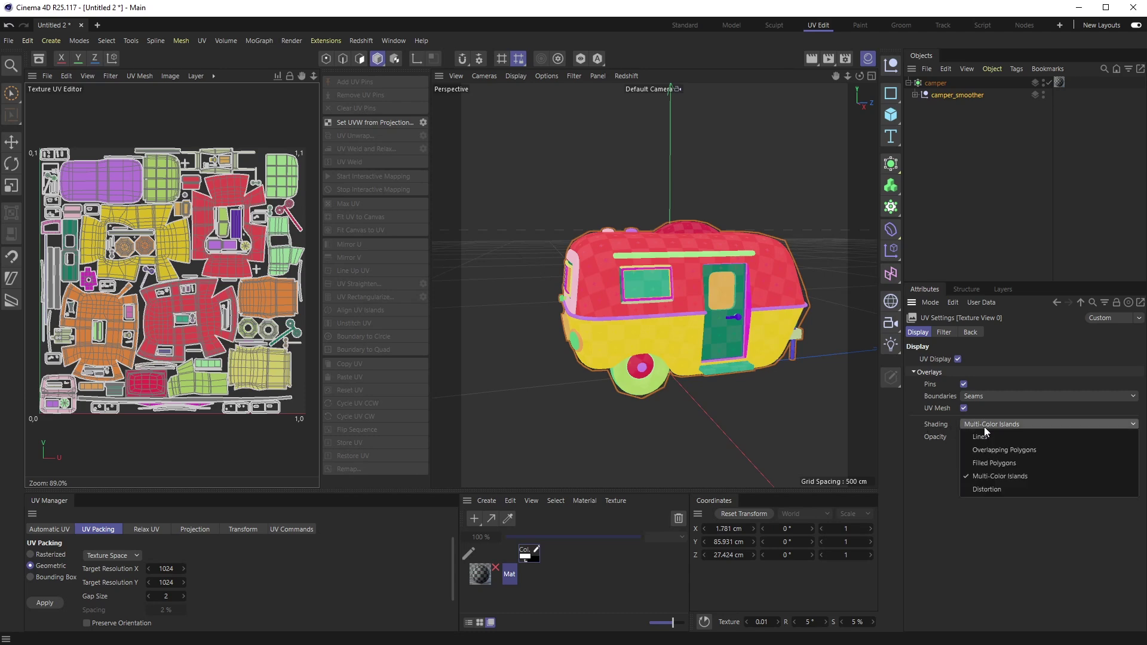
left_click(987, 489)
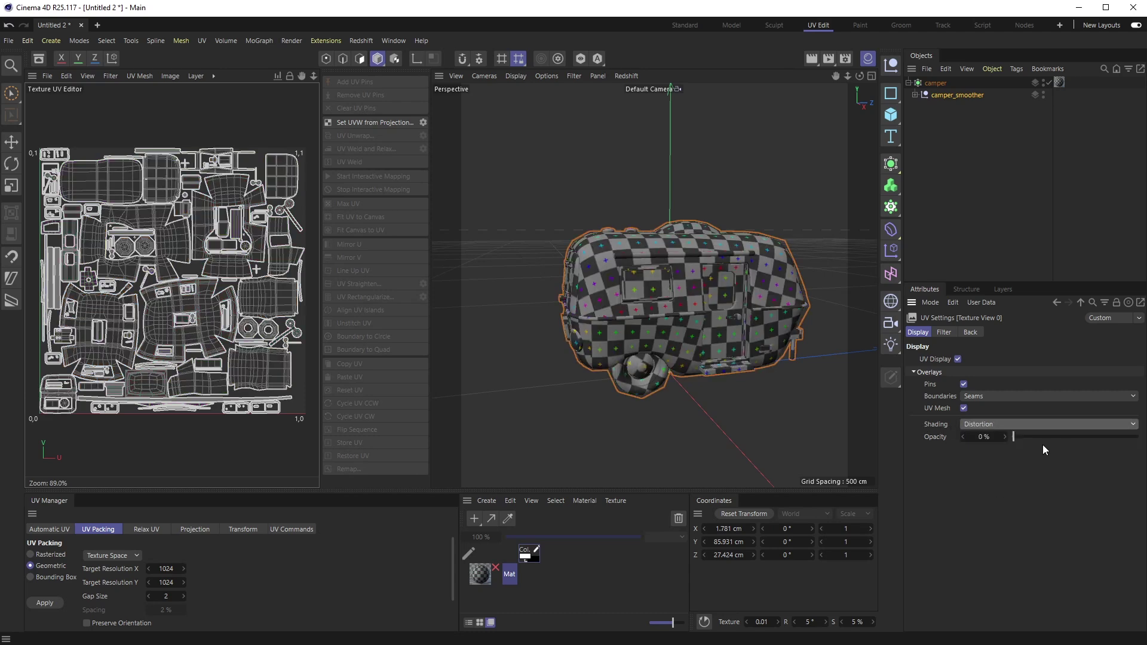
left_click_drag(1015, 437, 1142, 437)
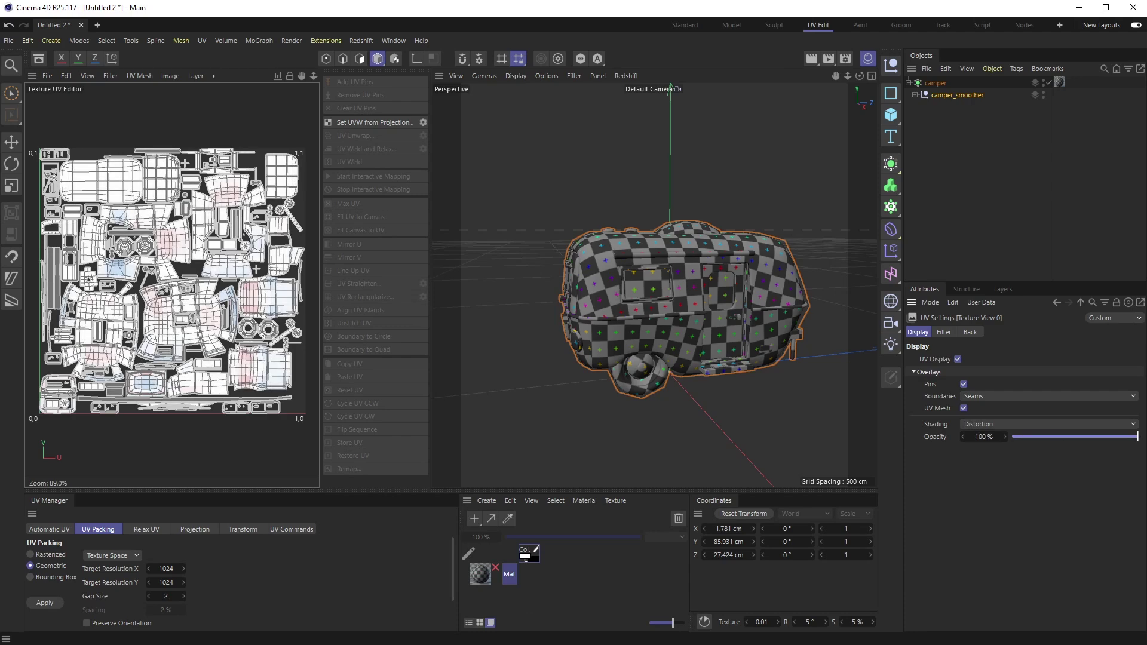
Examine the distortion shading across the camper's UV islands for stretched and compressed areas.
scroll(134, 185, "up", 8)
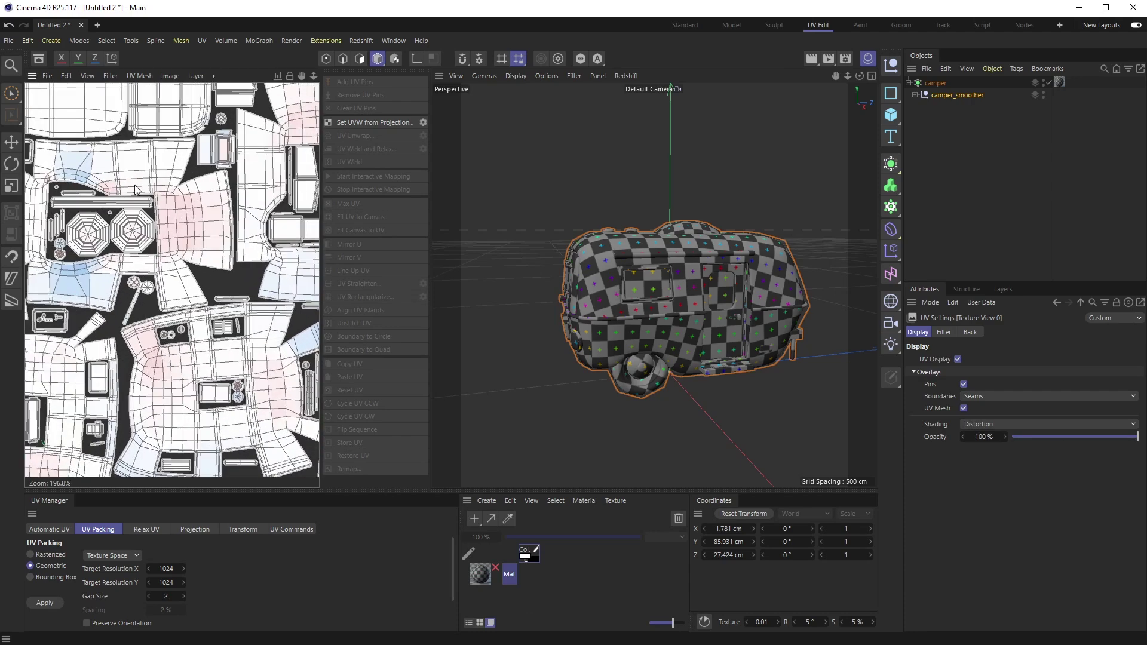
scroll(170, 219, "down", 6)
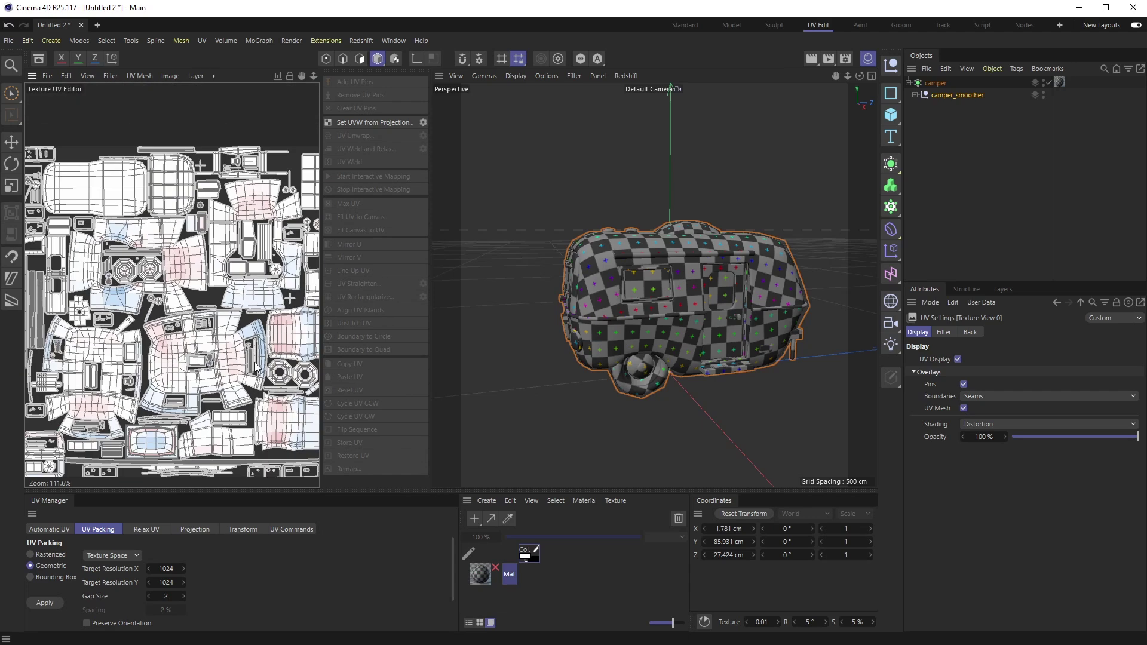
middle_click_drag(288, 383, 231, 346, "alt")
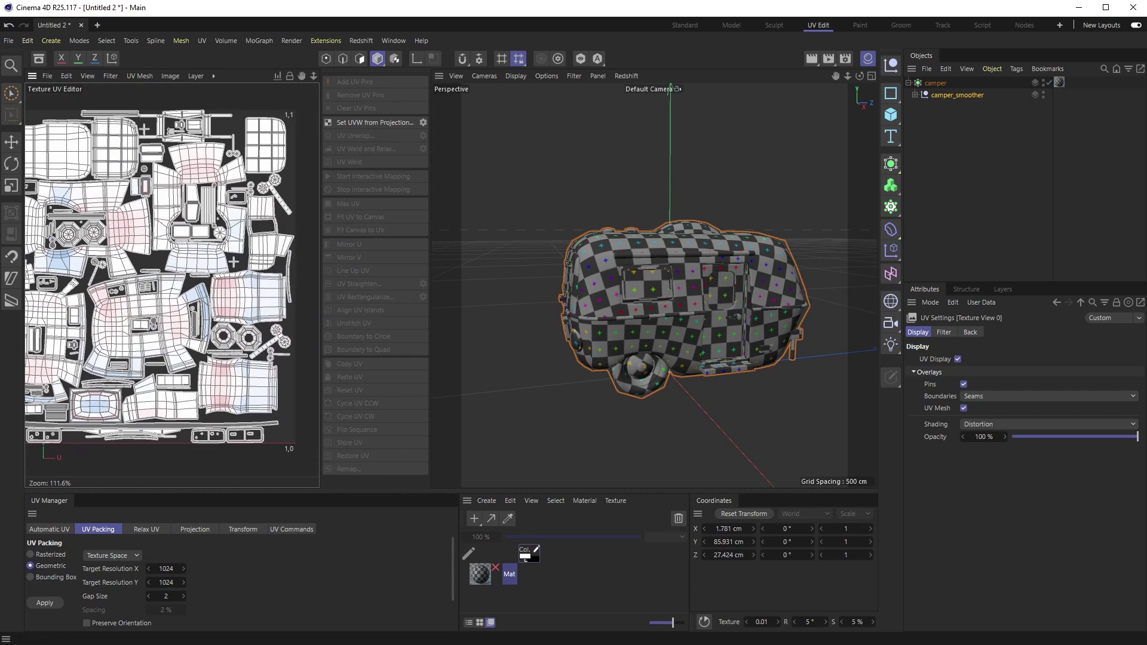
scroll(140, 425, "up", 4)
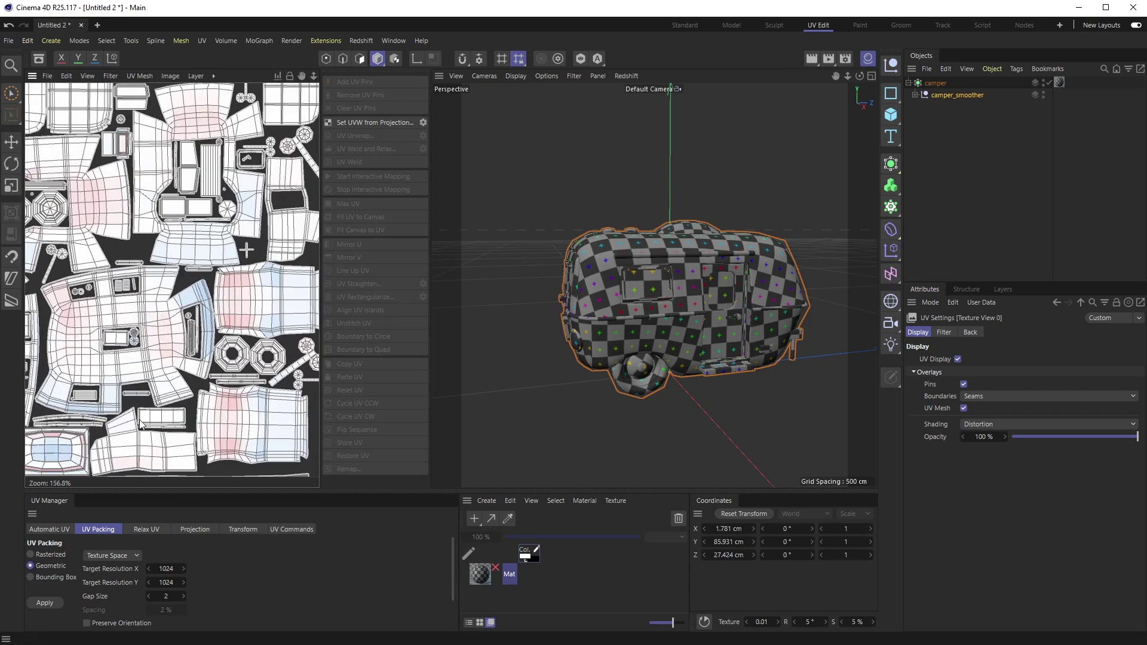
scroll(140, 425, "up", 1)
middle_click_drag(144, 312, 315, 388, "alt")
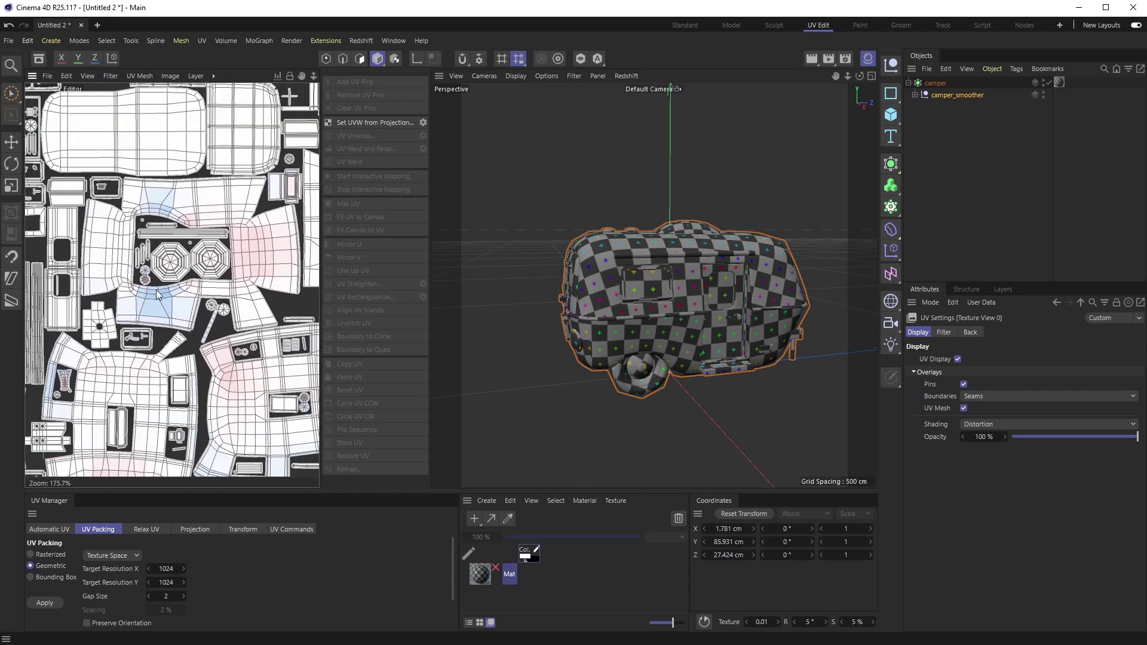
scroll(167, 352, "up", 6)
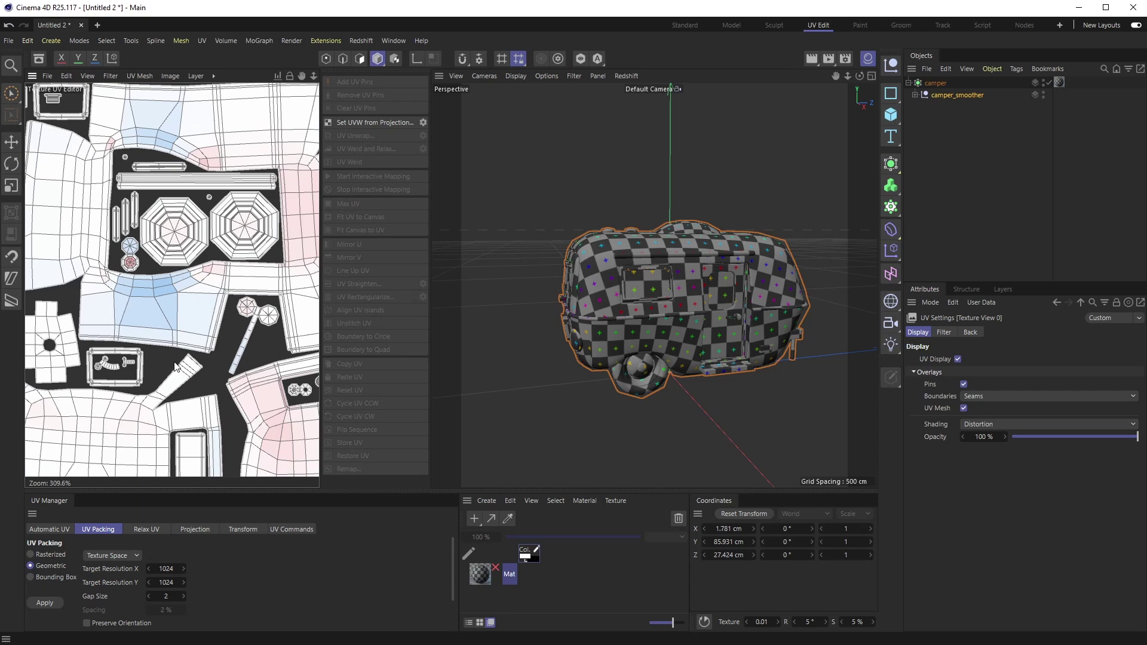
scroll(211, 325, "down", 8)
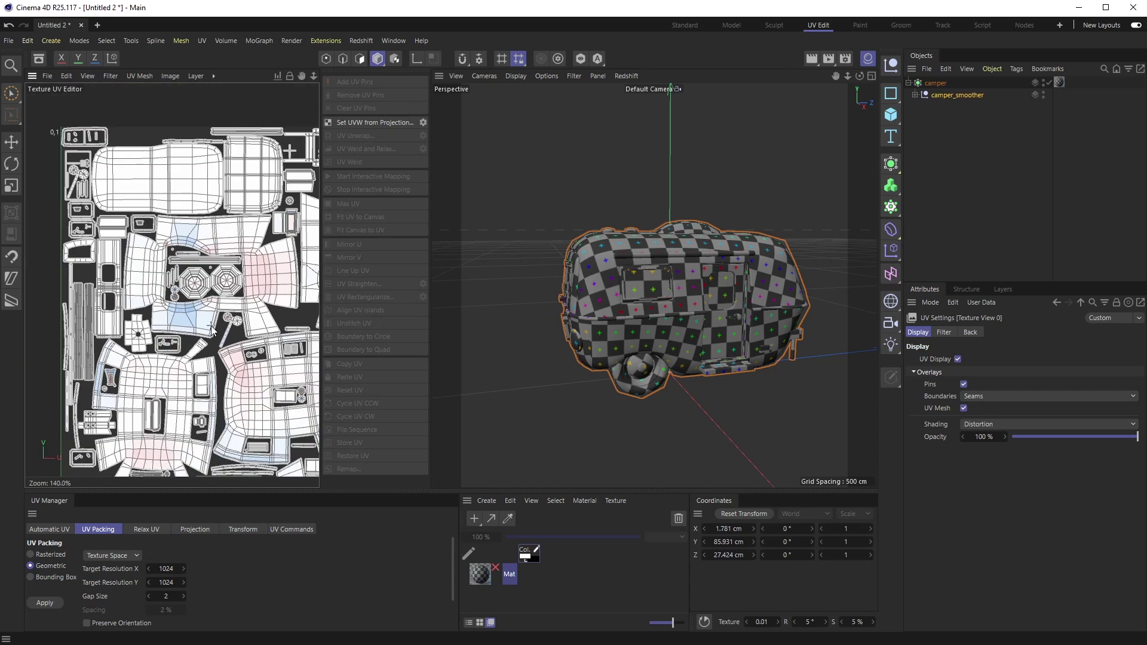
middle_click_drag(220, 357, 148, 315, "alt")
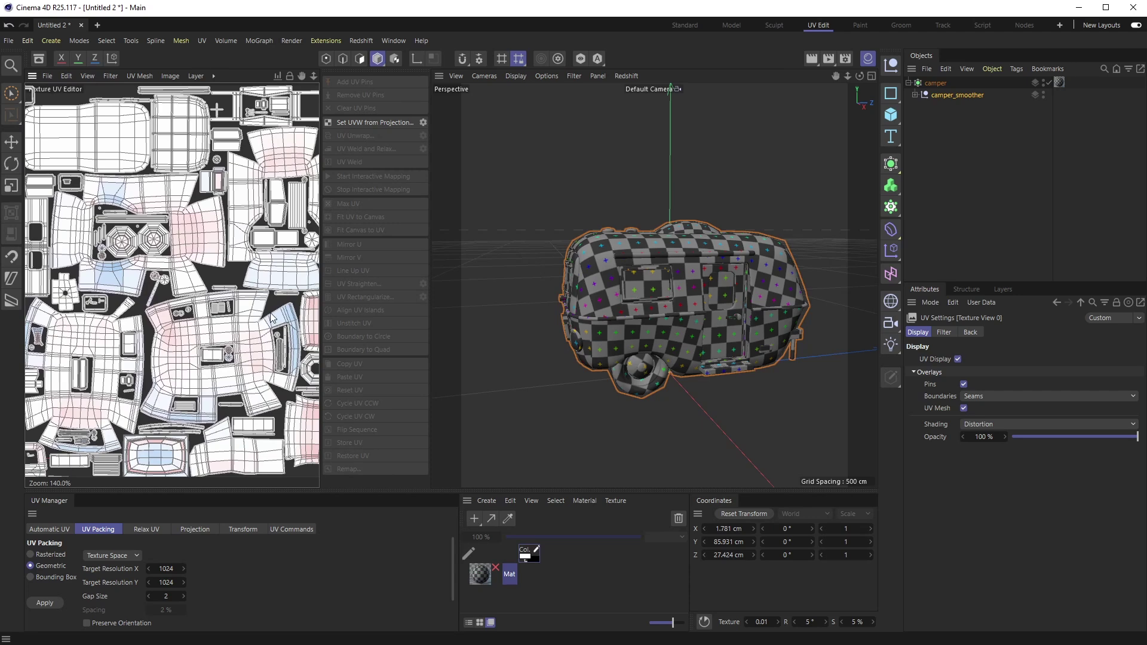
scroll(195, 341, "down", 2)
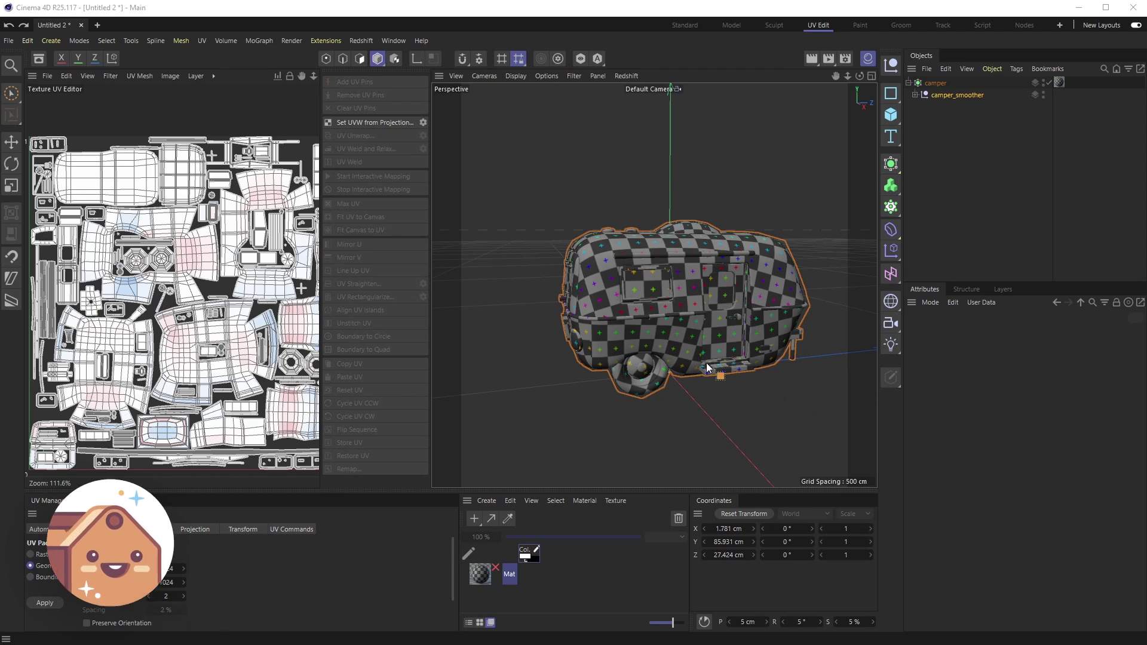
Select the camper's door object inside door_frame and rotate it open to a heading of about -66.3°.
left_click_drag(706, 363, 709, 328, "alt")
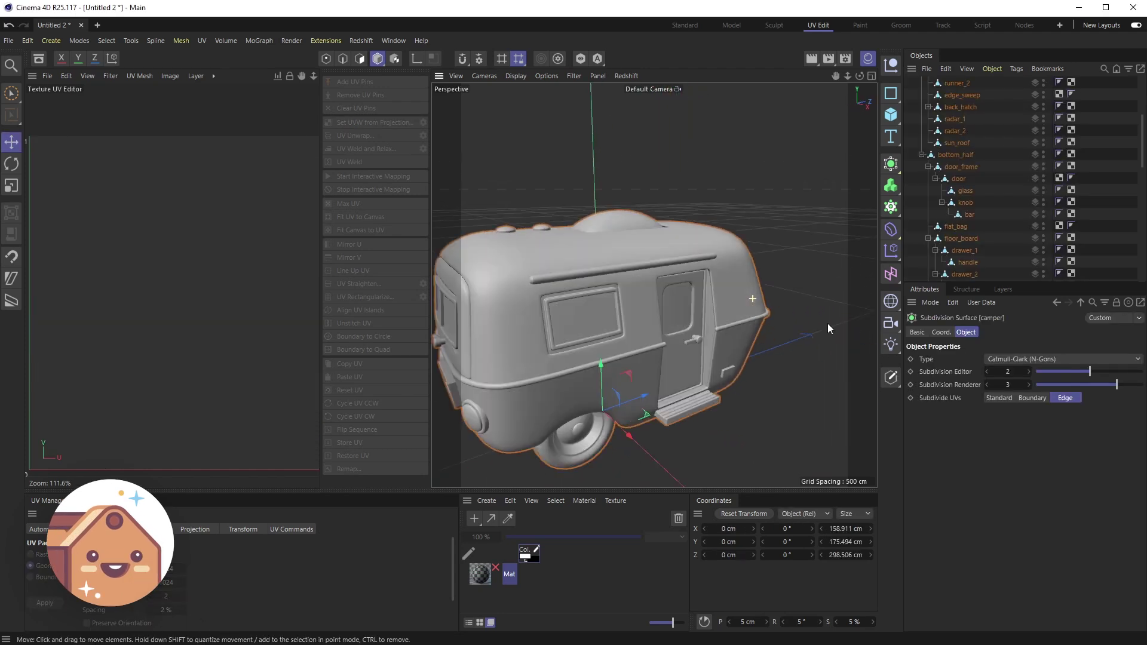
left_click_drag(827, 323, 737, 325, "alt")
left_click_drag(737, 386, 988, 207, "alt")
left_click(959, 167)
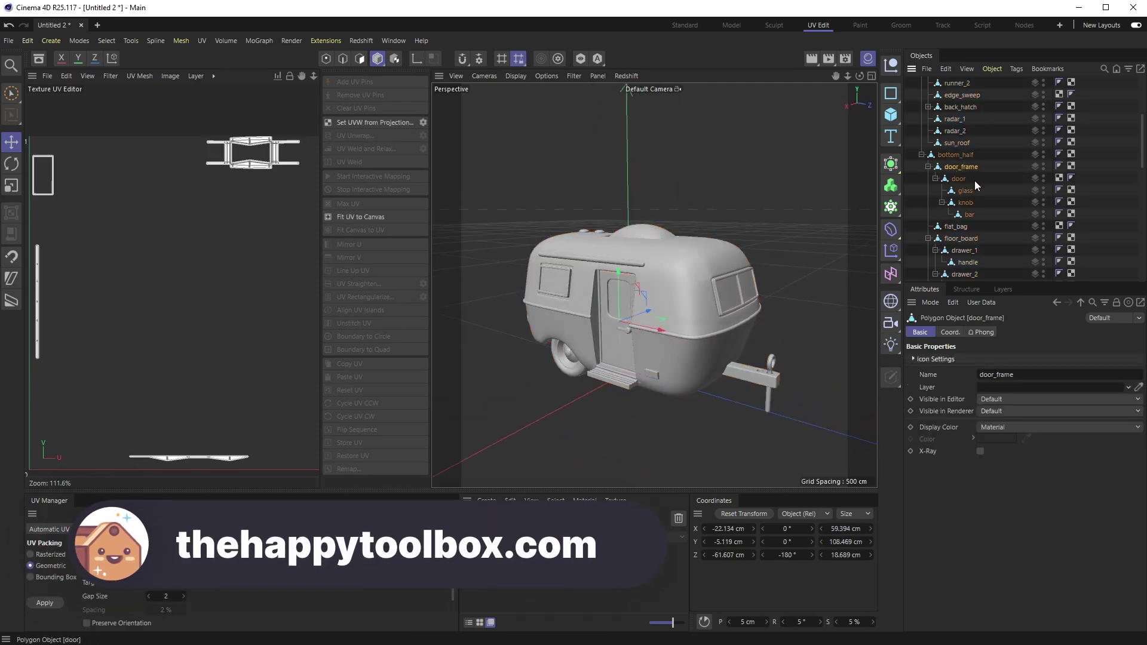
left_click(963, 178)
key("r")
mouse_move(611, 325)
left_mouse_down()
mouse_move(506, 343)
mouse_move(619, 325)
left_mouse_up()
Examine the camper's interior through the open door, including the windows, sink and stove, and return to an outside view.
scroll(619, 306, "up", 10)
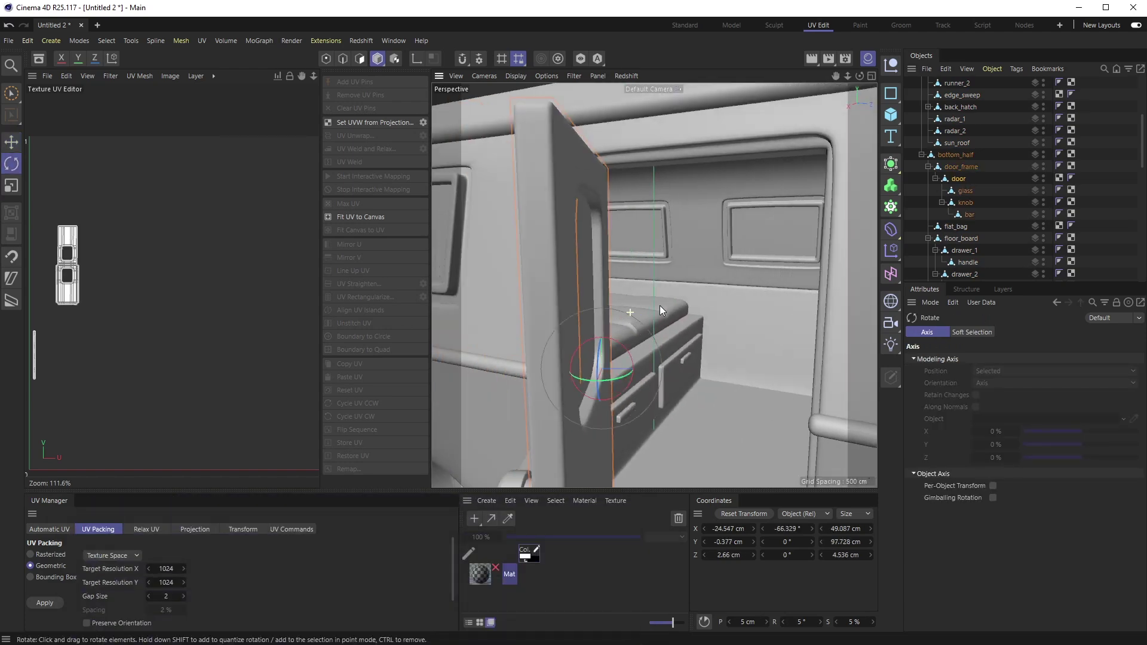
scroll(625, 309, "up", 4)
left_click_drag(633, 316, 756, 313, "alt")
scroll(758, 313, "up", 4)
left_click_drag(653, 284, 557, 335, "alt")
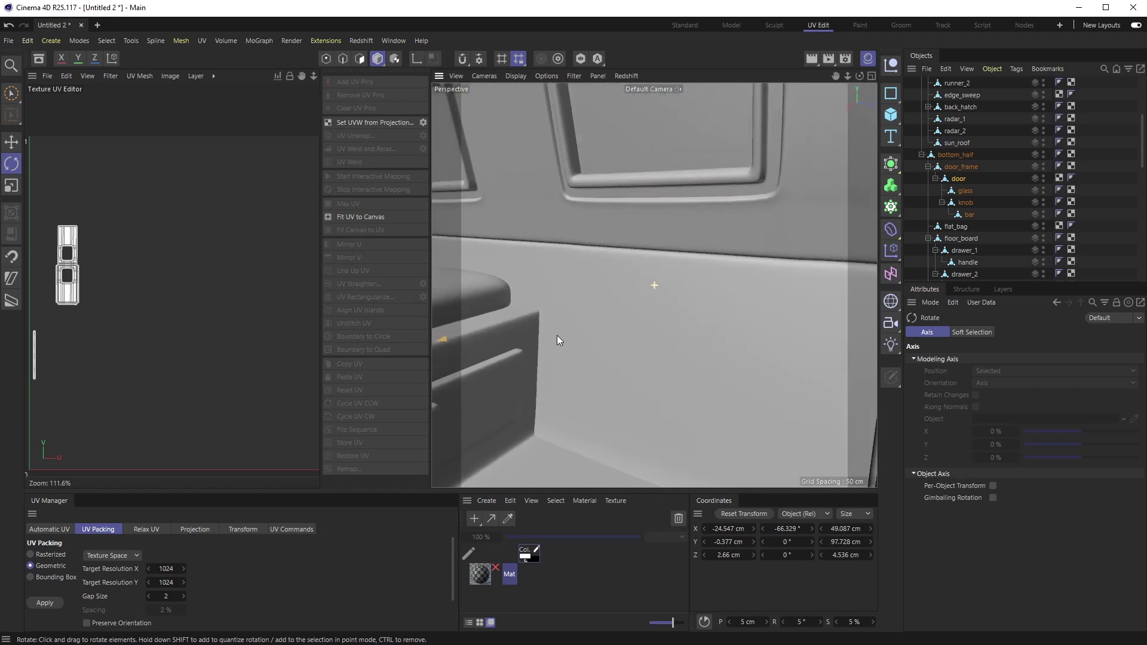
mouse_move(723, 340)
left_mouse_down("alt")
mouse_move(877, 335)
mouse_move(723, 338)
mouse_move(700, 360)
mouse_move(532, 411)
left_mouse_up("alt")
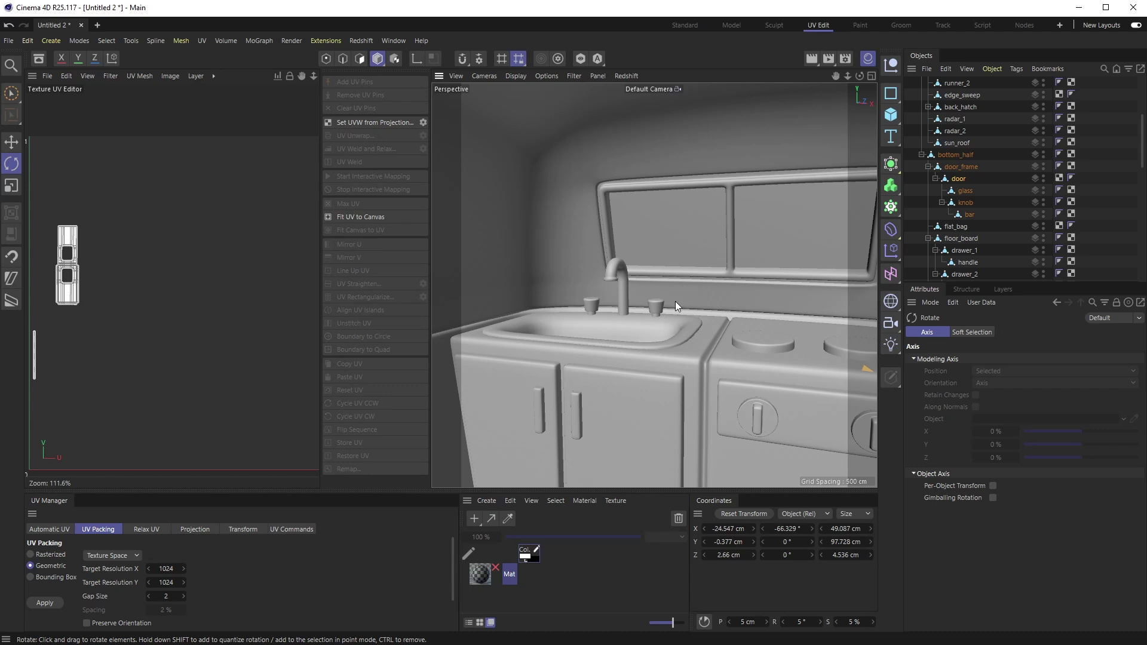
scroll(665, 325, "down", 6)
left_click_drag(773, 370, 820, 363, "alt")
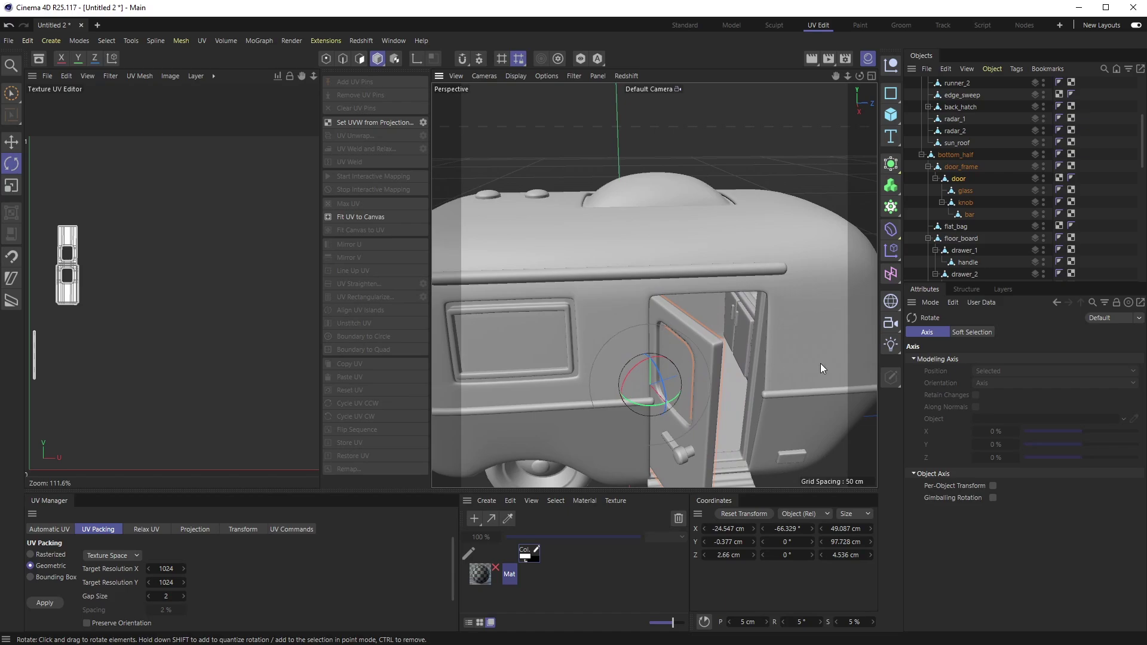